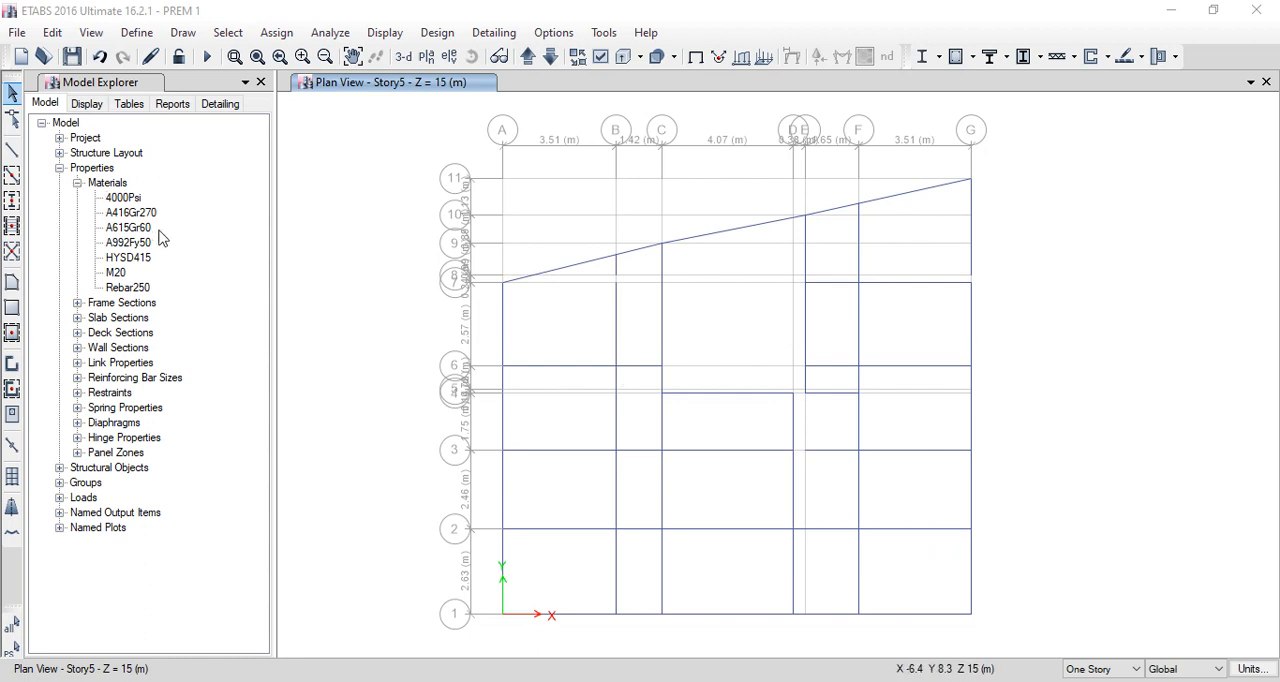
# - Add a new concrete material for region India, Indian standard, grade M30, keeping its default property data
pyautogui.click(62, 169)
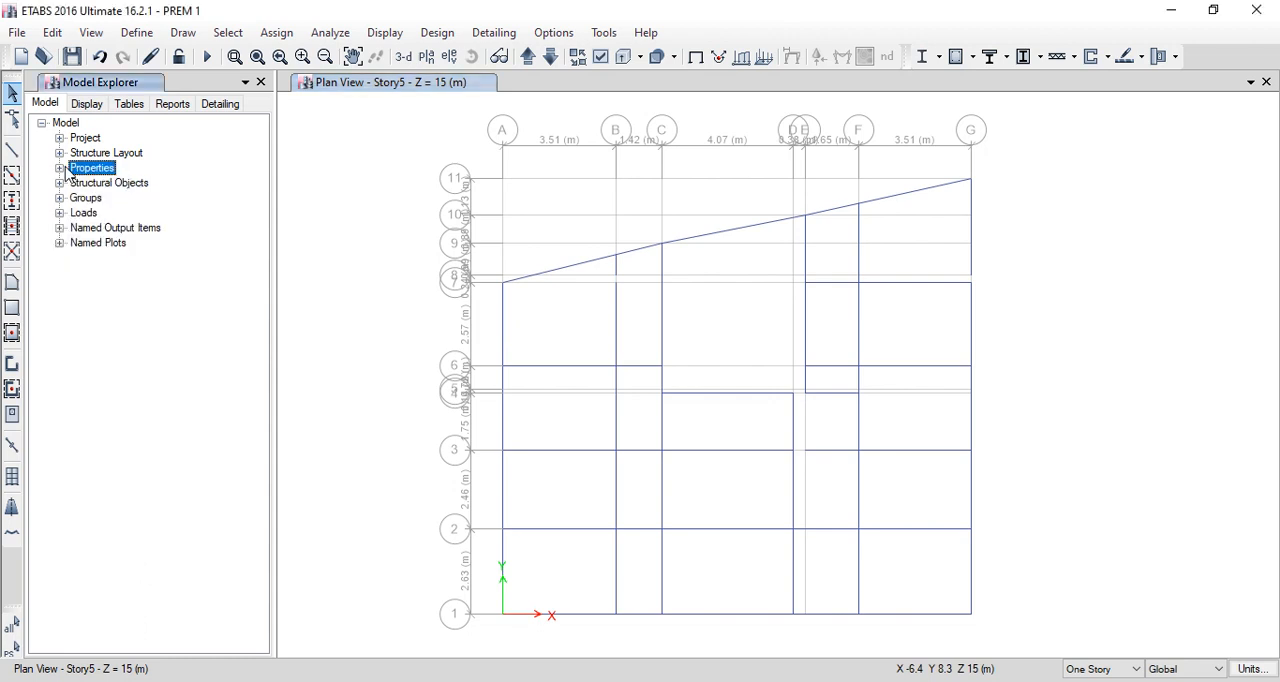
pyautogui.click(137, 40)
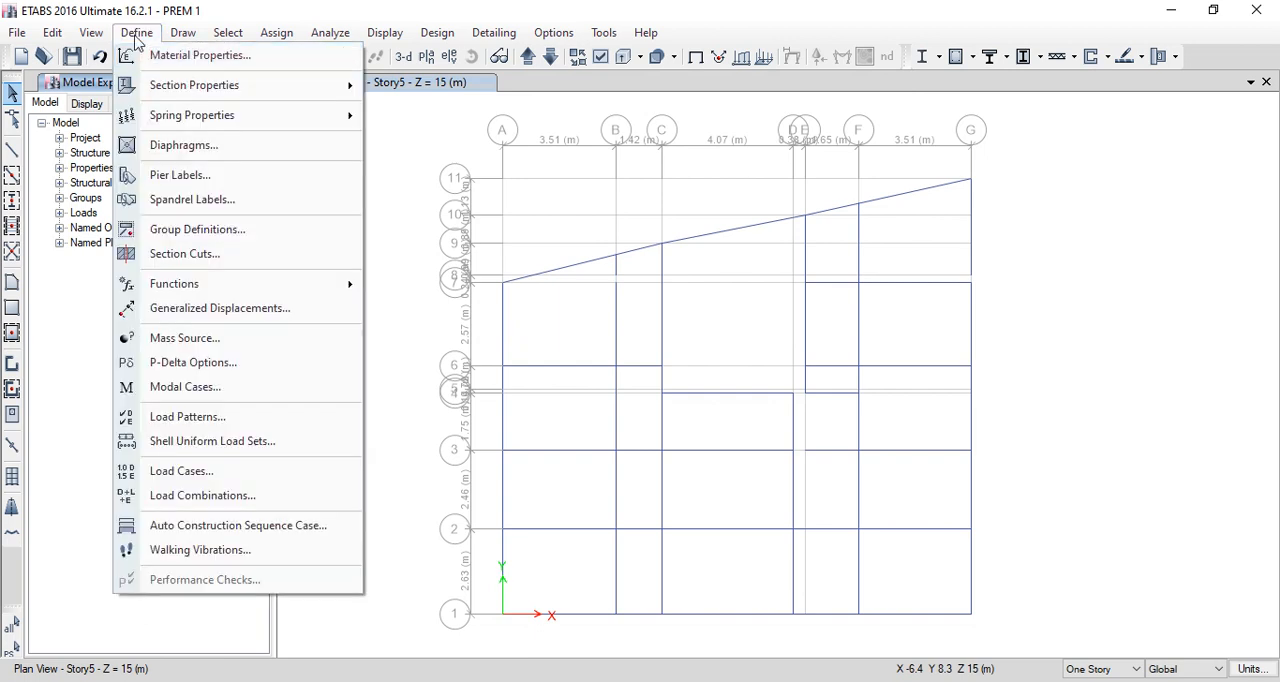
pyautogui.click(181, 57)
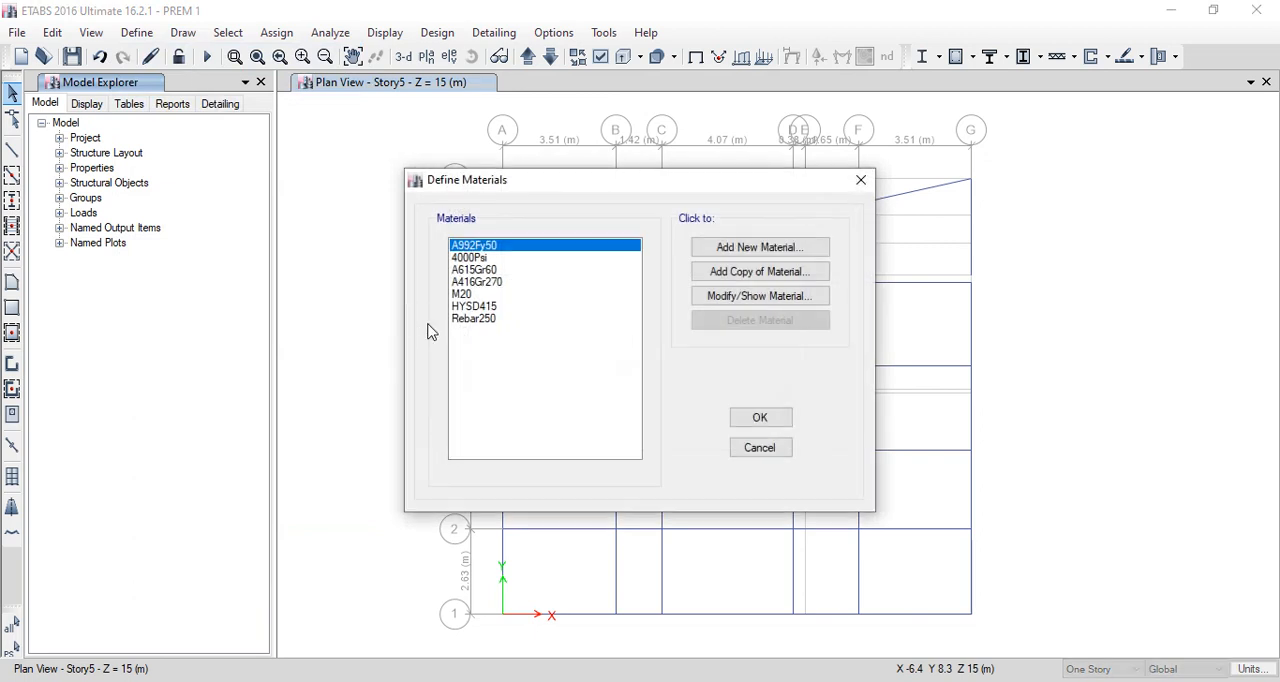
pyautogui.click(786, 250)
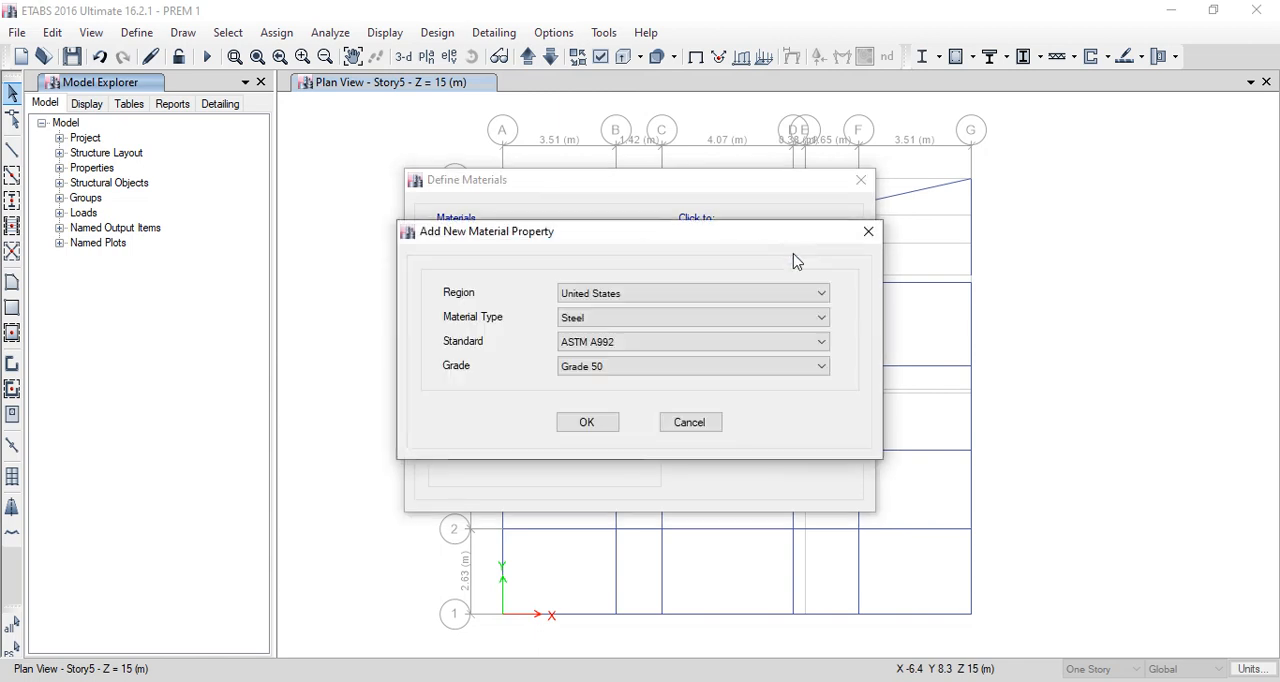
pyautogui.click(645, 296)
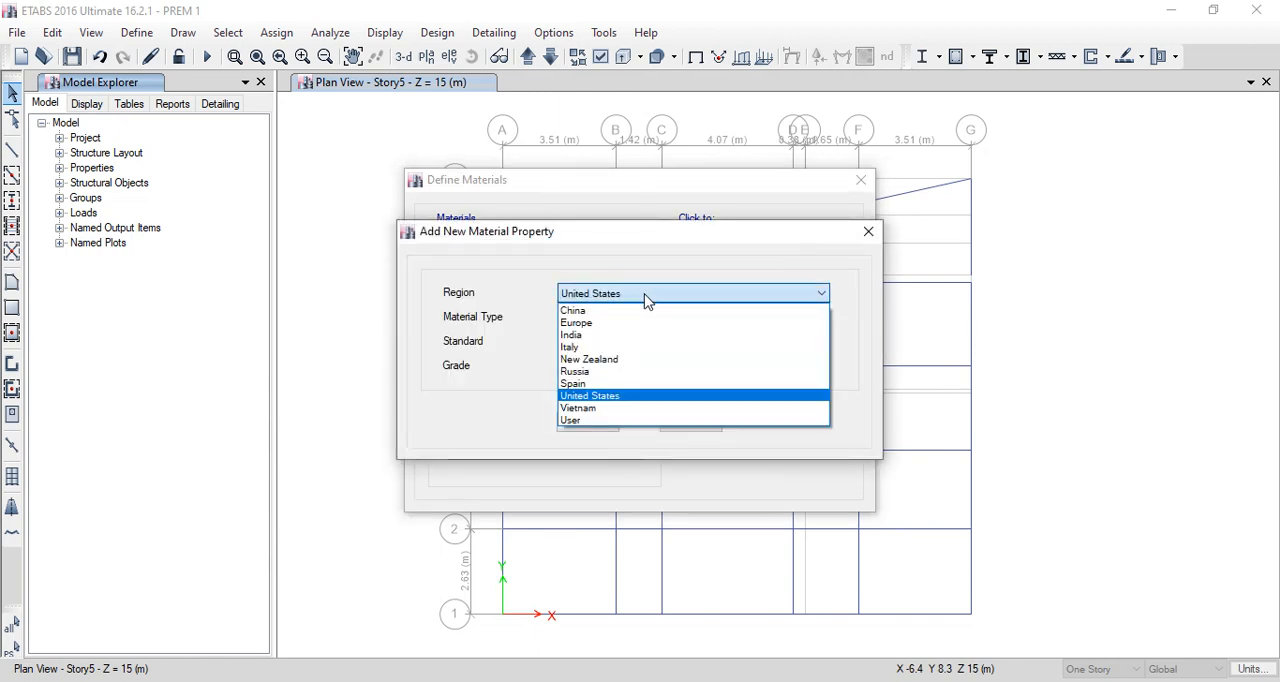
pyautogui.click(576, 338)
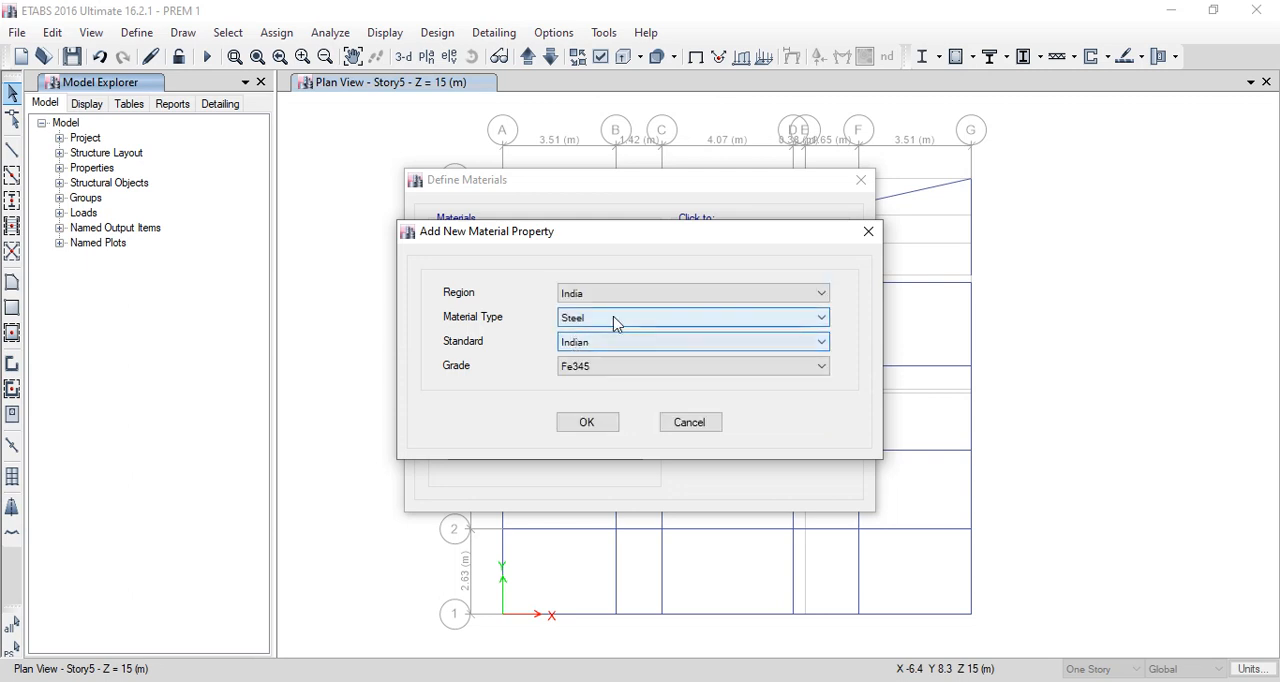
pyautogui.click(607, 325)
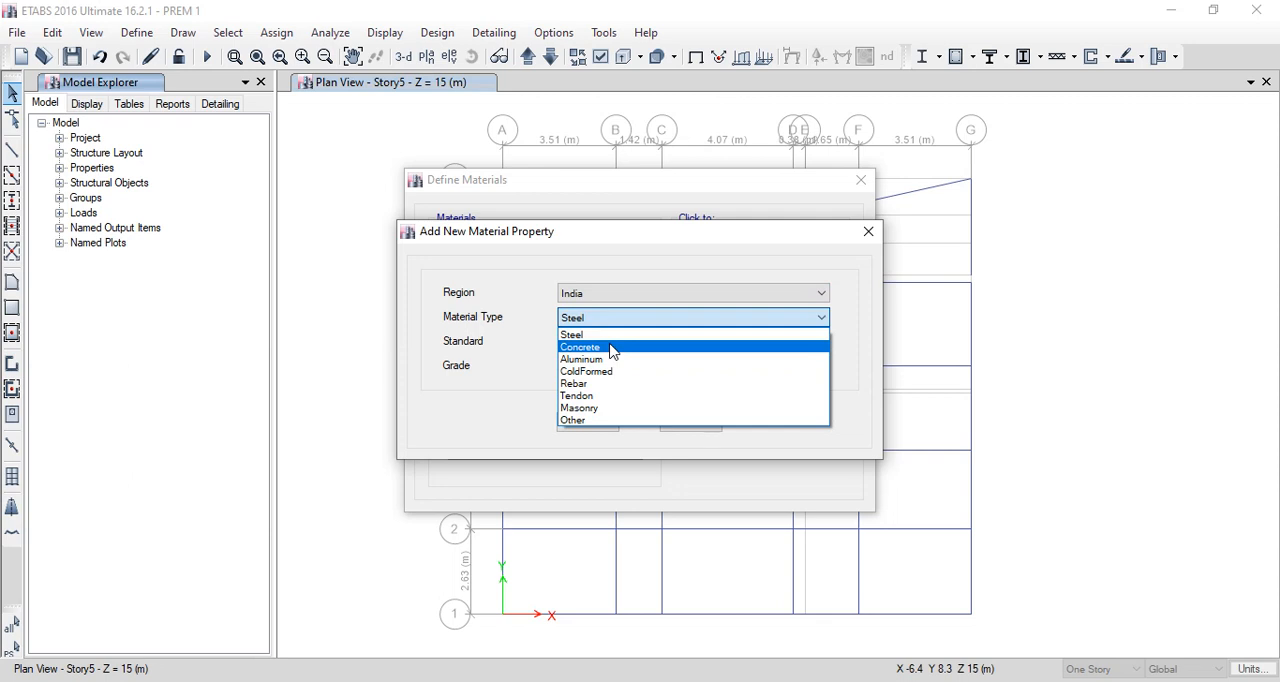
pyautogui.click(612, 348)
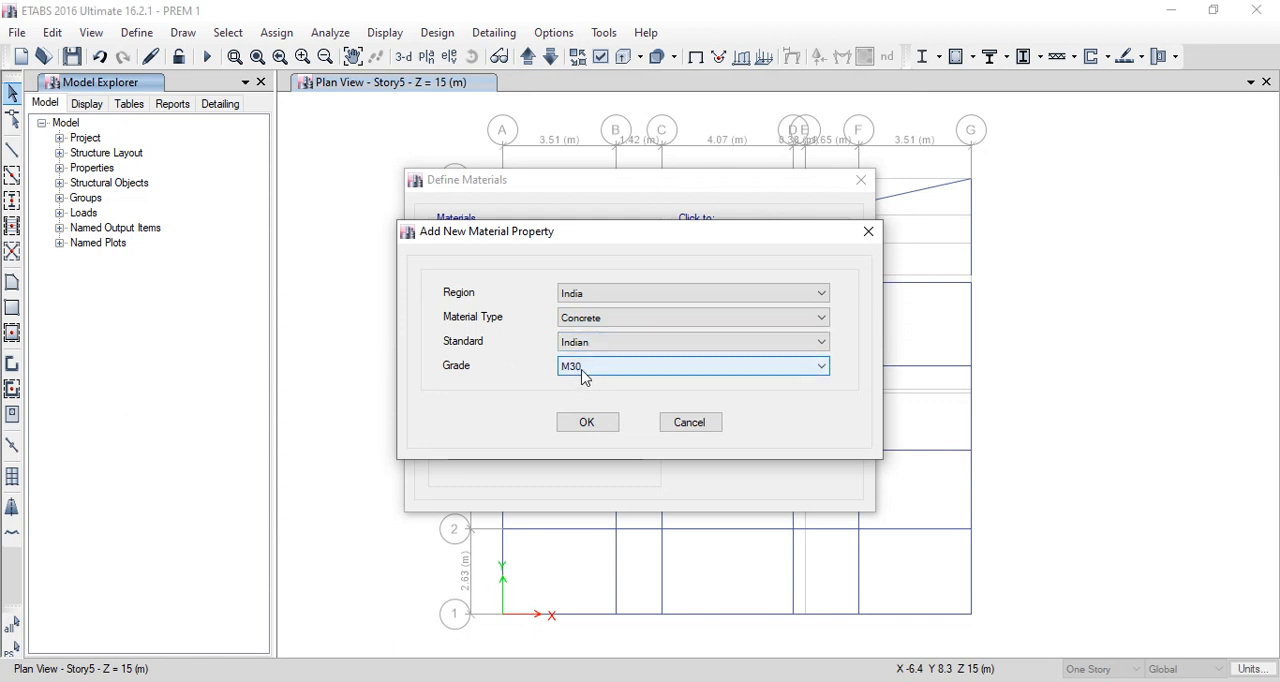
pyautogui.click(598, 372)
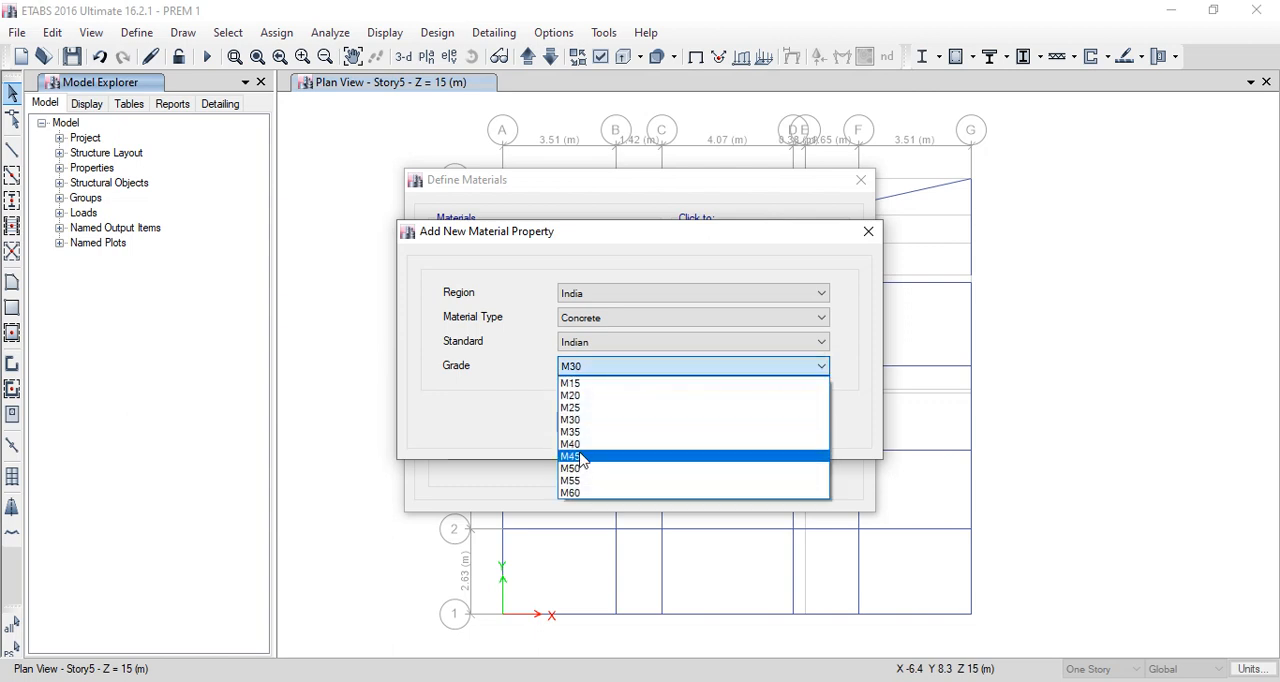
pyautogui.click(594, 372)
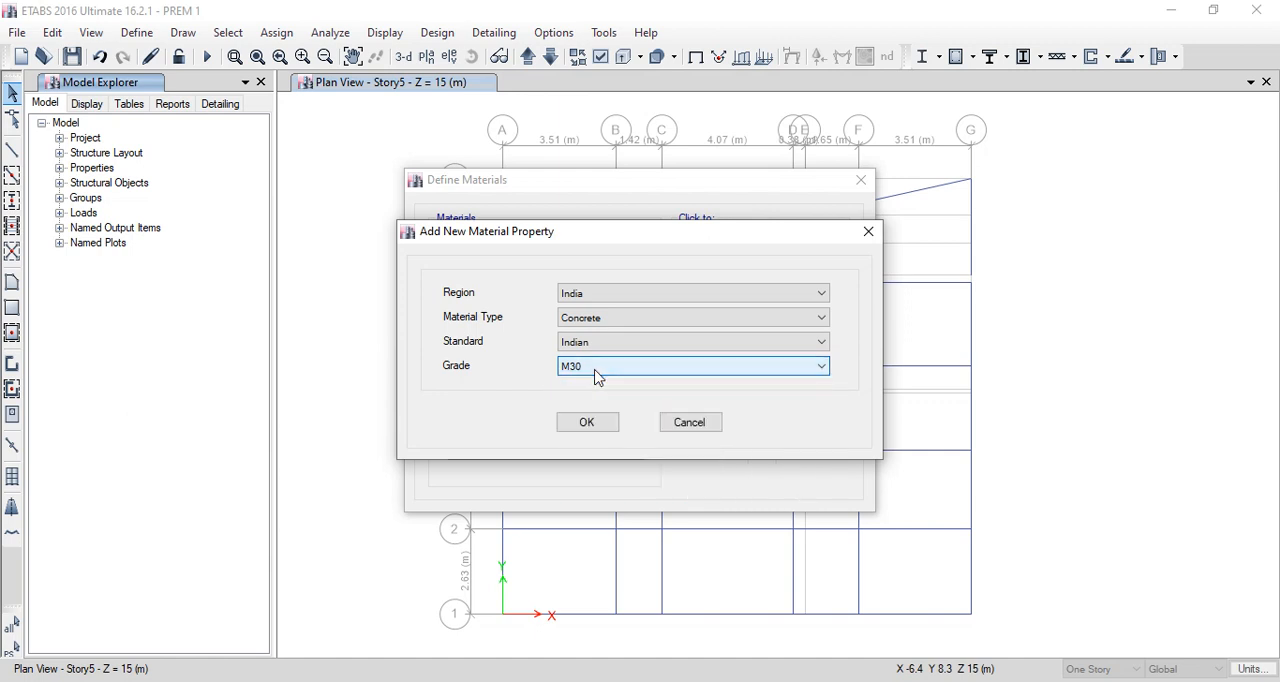
pyautogui.click(587, 424)
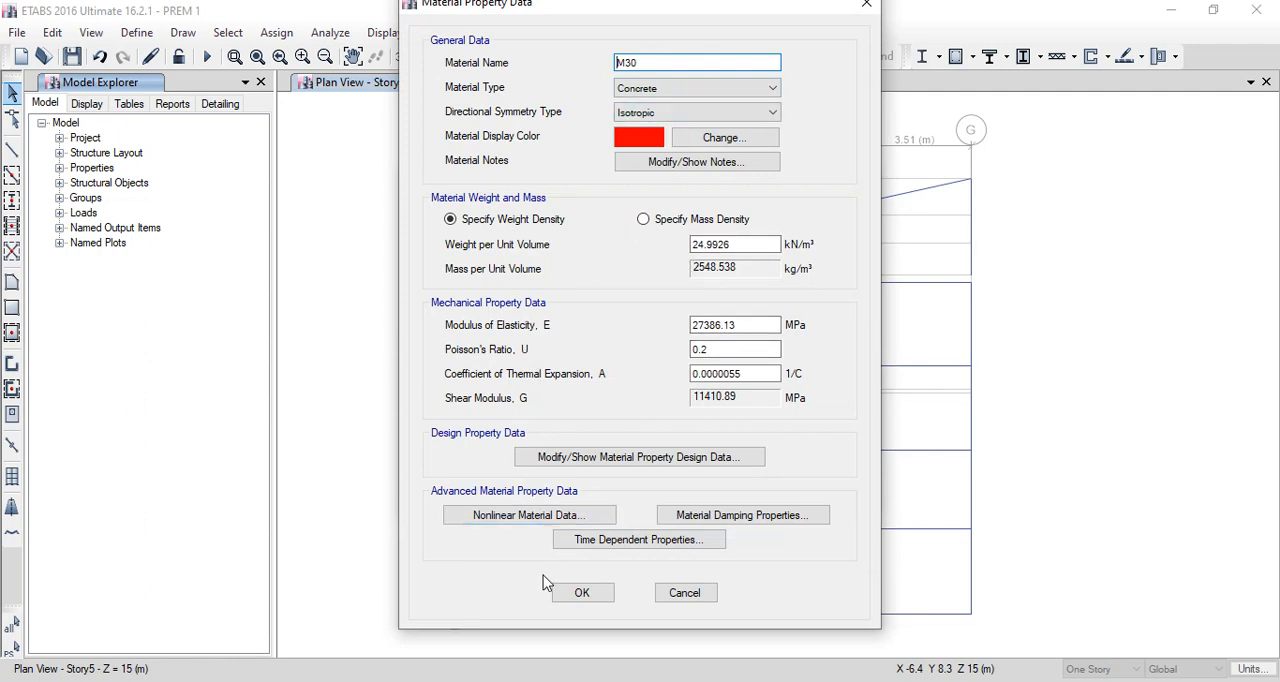
pyautogui.click(580, 594)
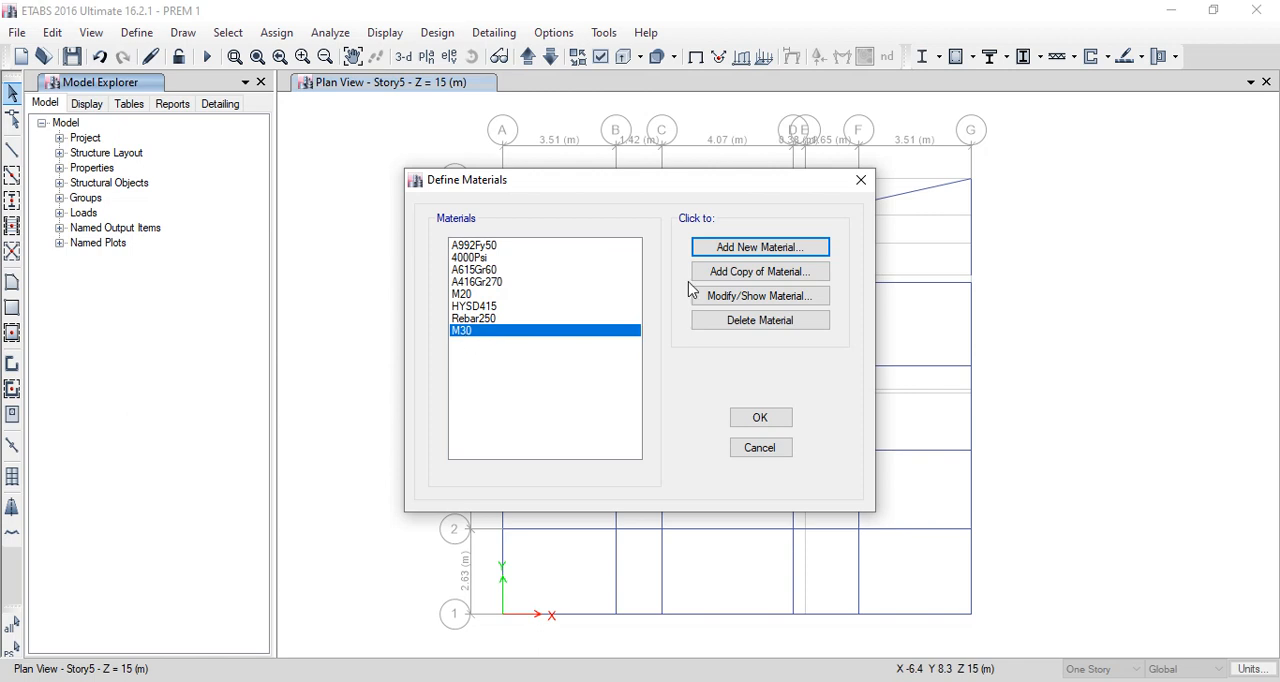
# - Add a new Indian rebar material of HYSD Grade 500 with default property data and finish the material definitions
pyautogui.click(753, 256)
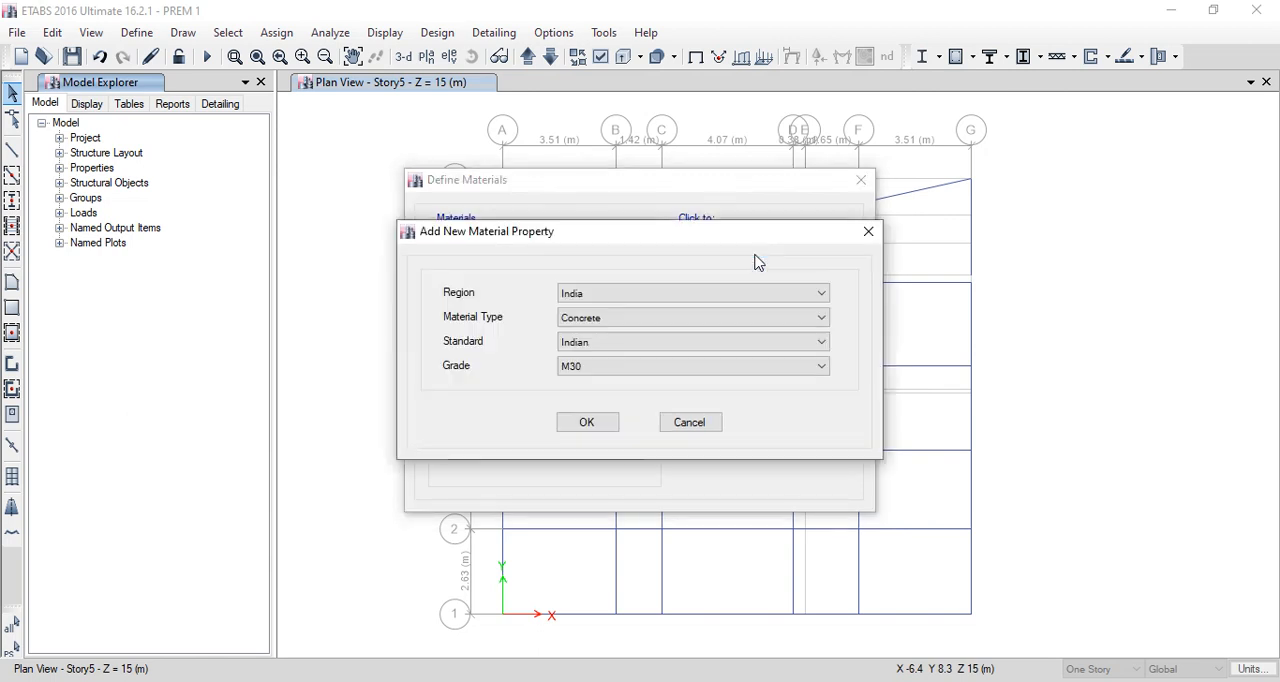
pyautogui.click(680, 324)
pyautogui.click(632, 384)
pyautogui.click(636, 369)
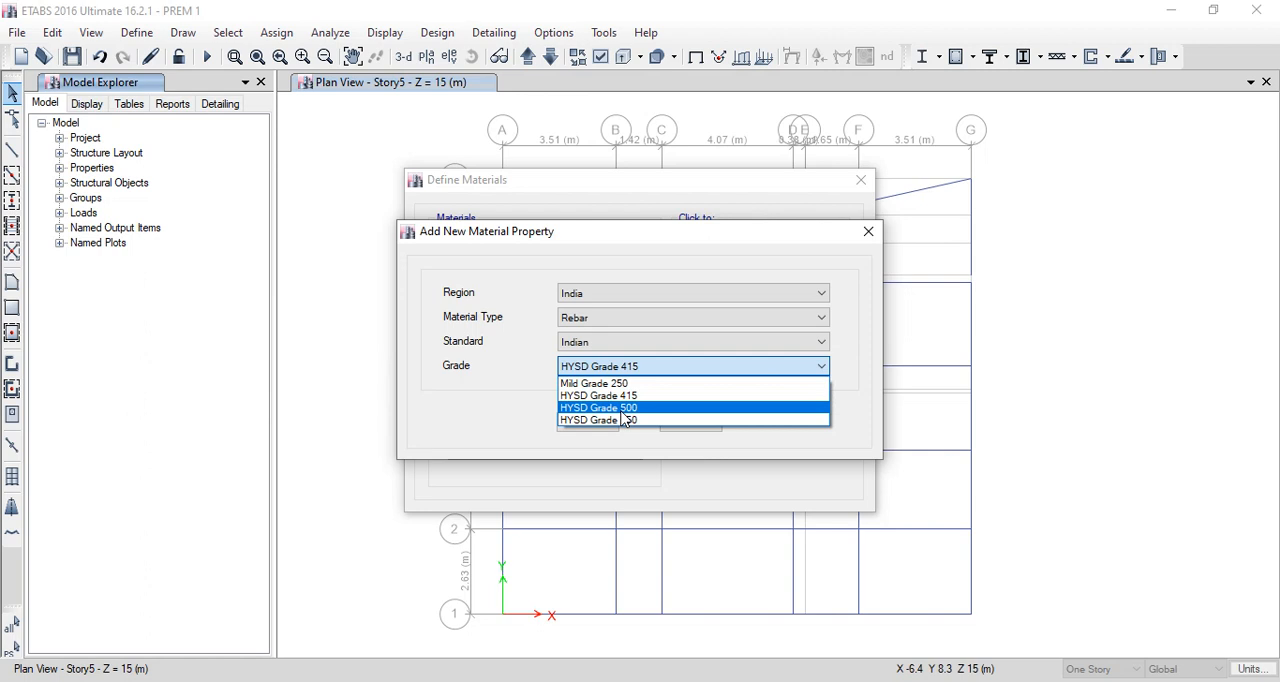
pyautogui.click(622, 410)
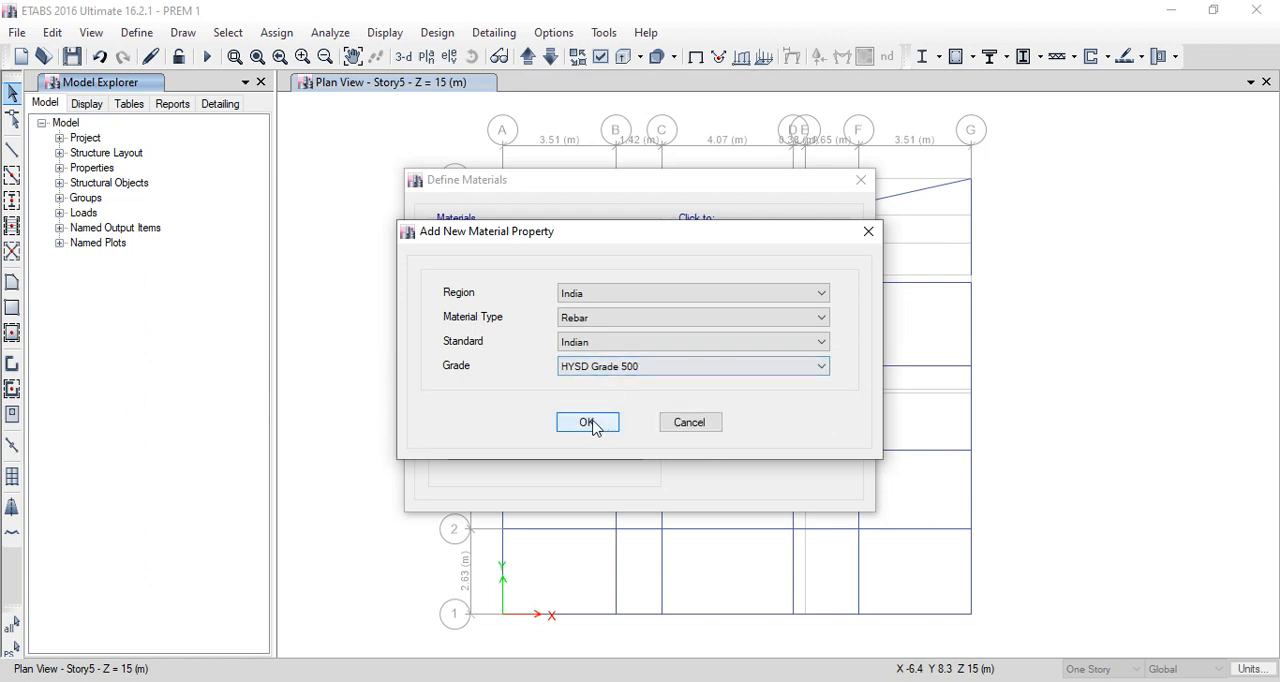
pyautogui.click(588, 422)
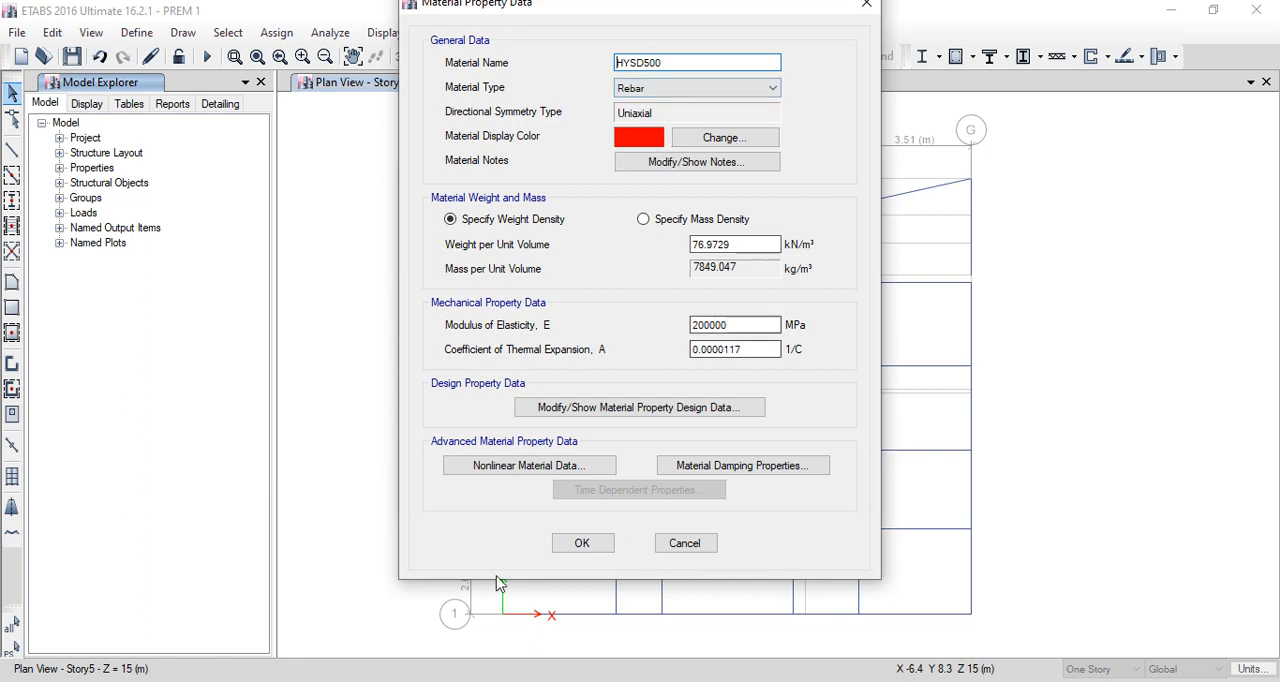
pyautogui.click(583, 543)
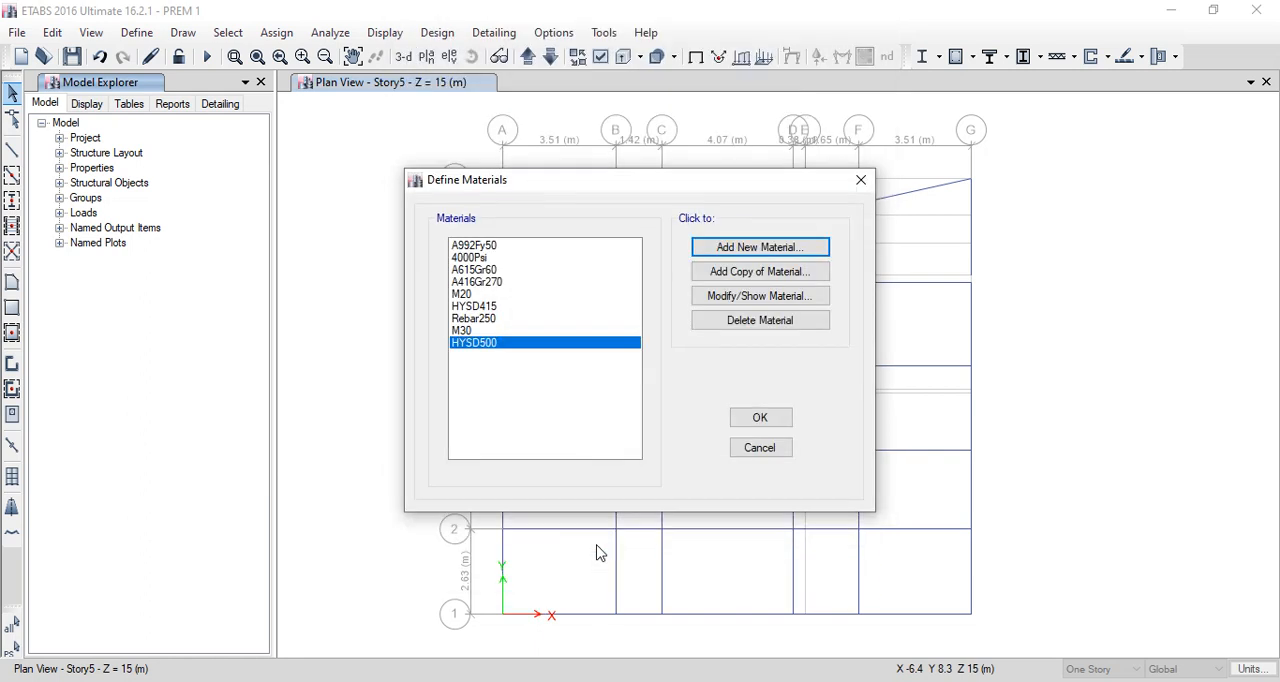
pyautogui.click(775, 420)
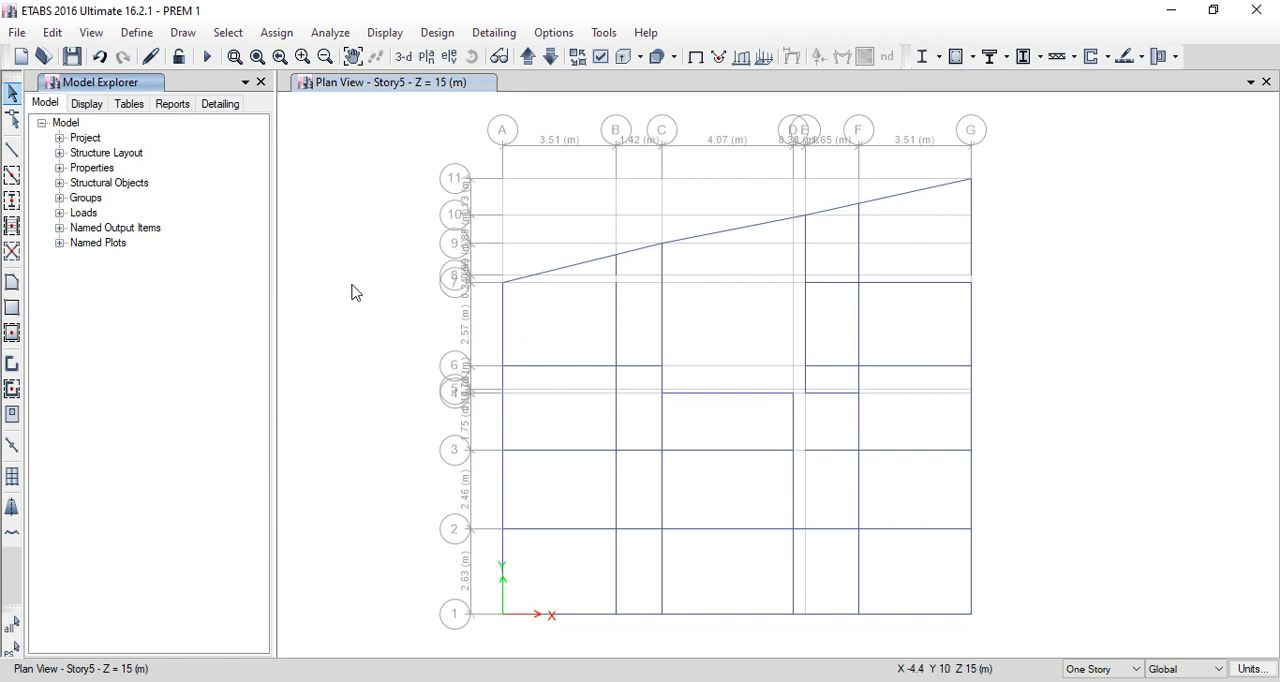
# - Start a new frame property under the model's frame sections using the concrete rectangular shape
pyautogui.click(59, 168)
pyautogui.click(77, 183)
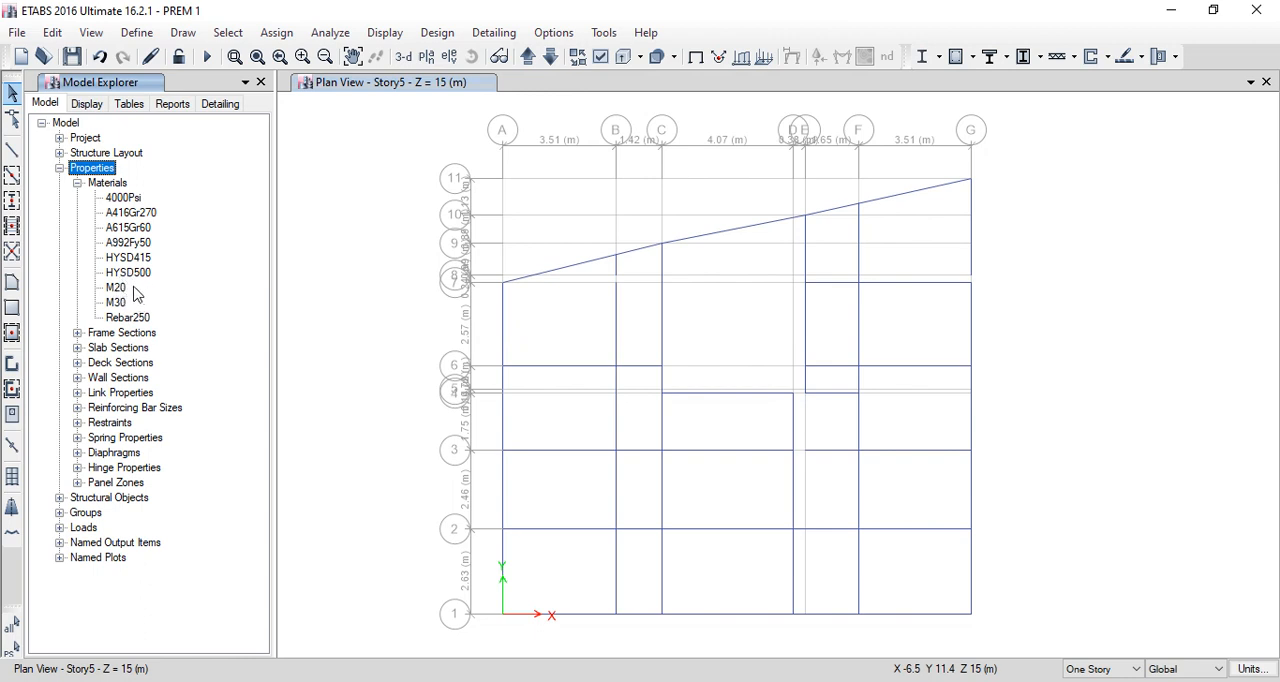
pyautogui.click(77, 333)
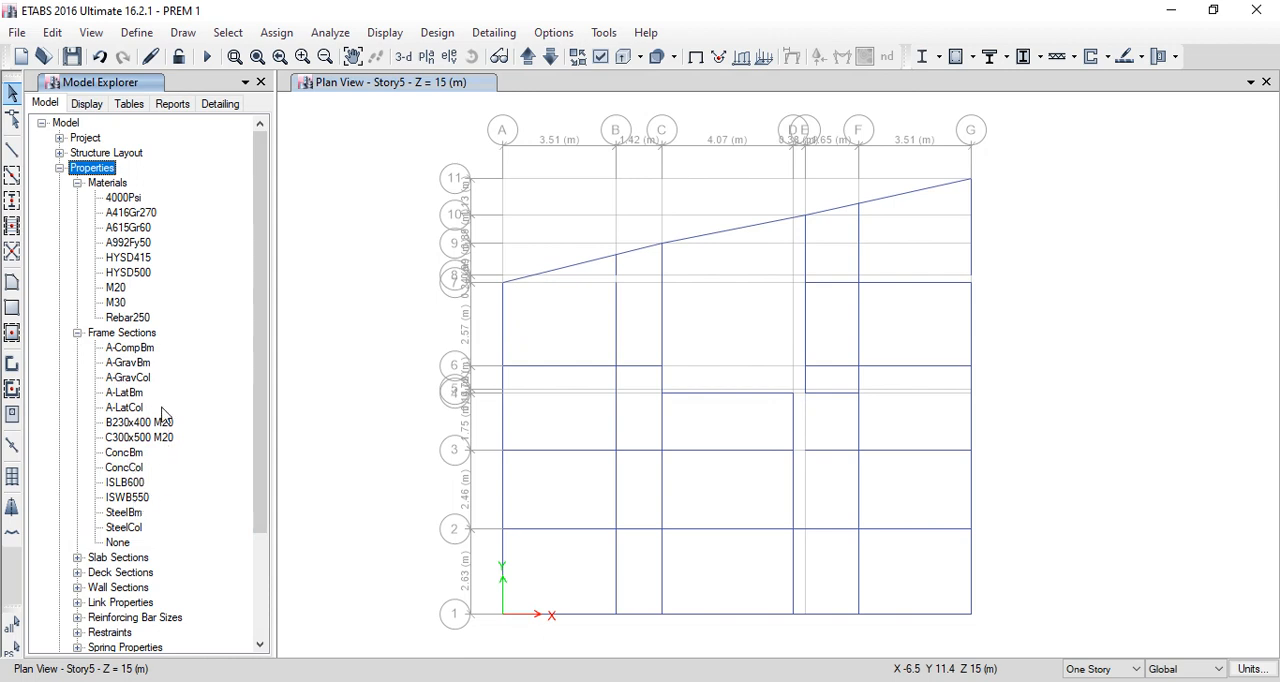
pyautogui.click(140, 350)
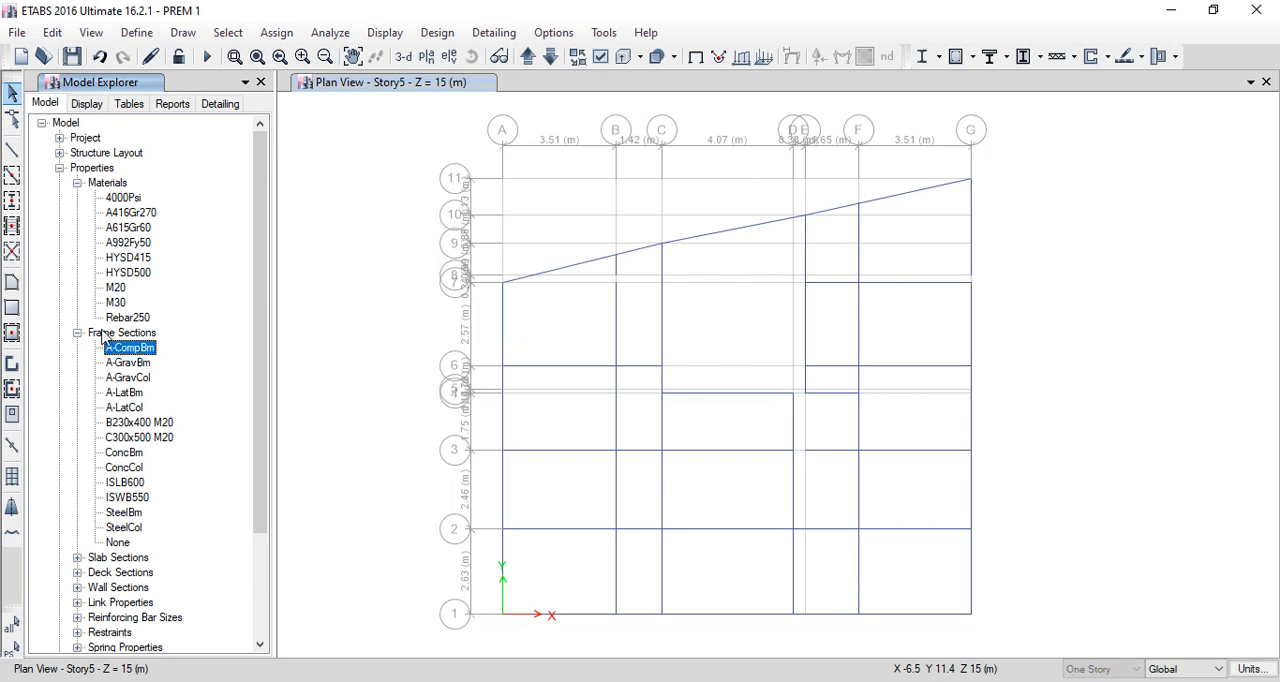
pyautogui.click(104, 336)
pyautogui.rightClick(102, 337)
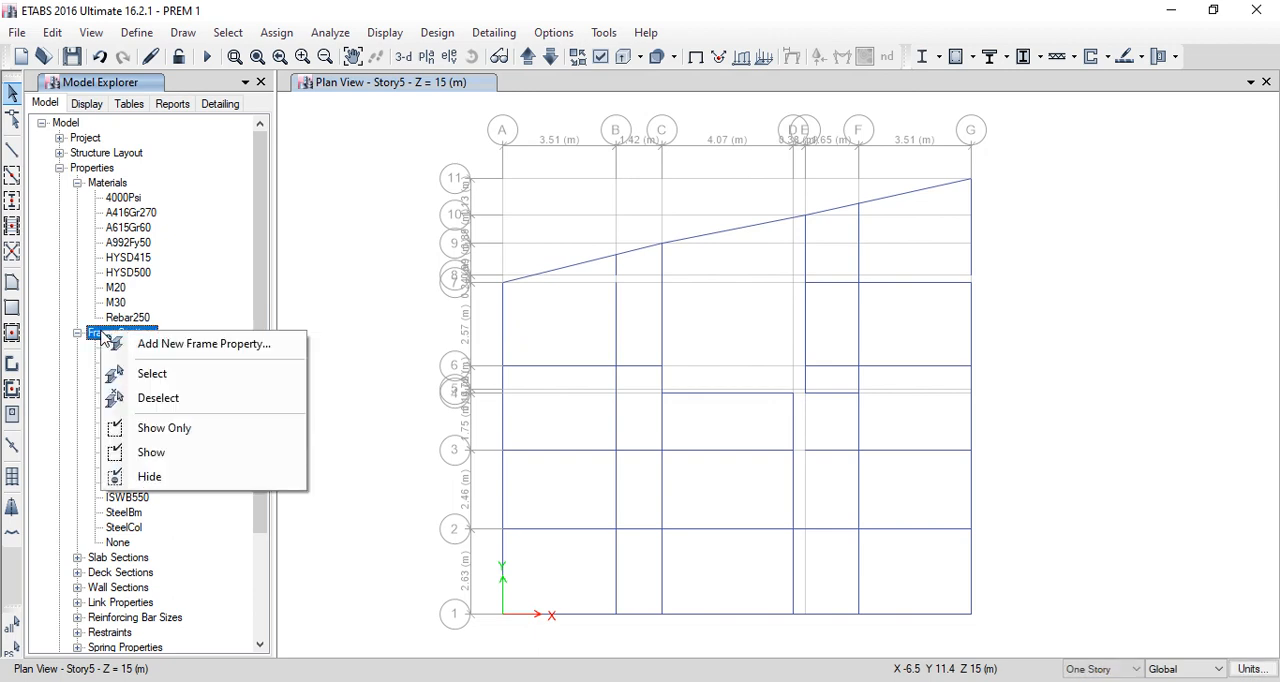
pyautogui.click(195, 350)
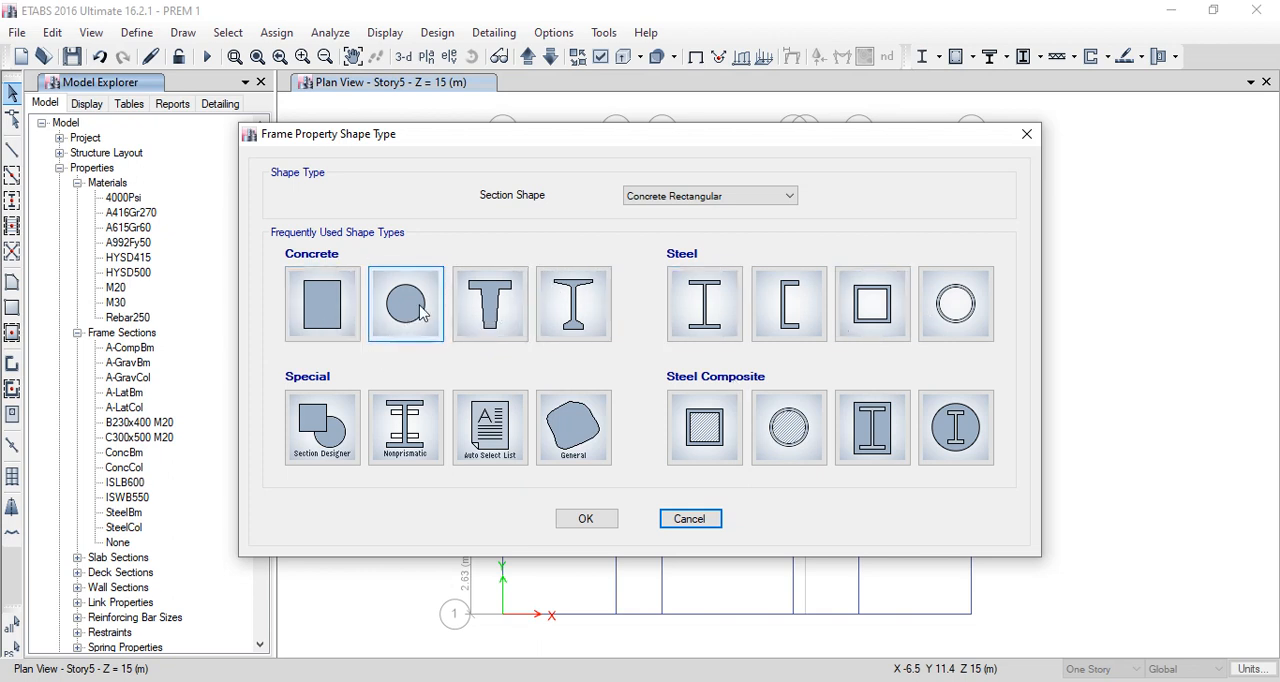
pyautogui.click(327, 312)
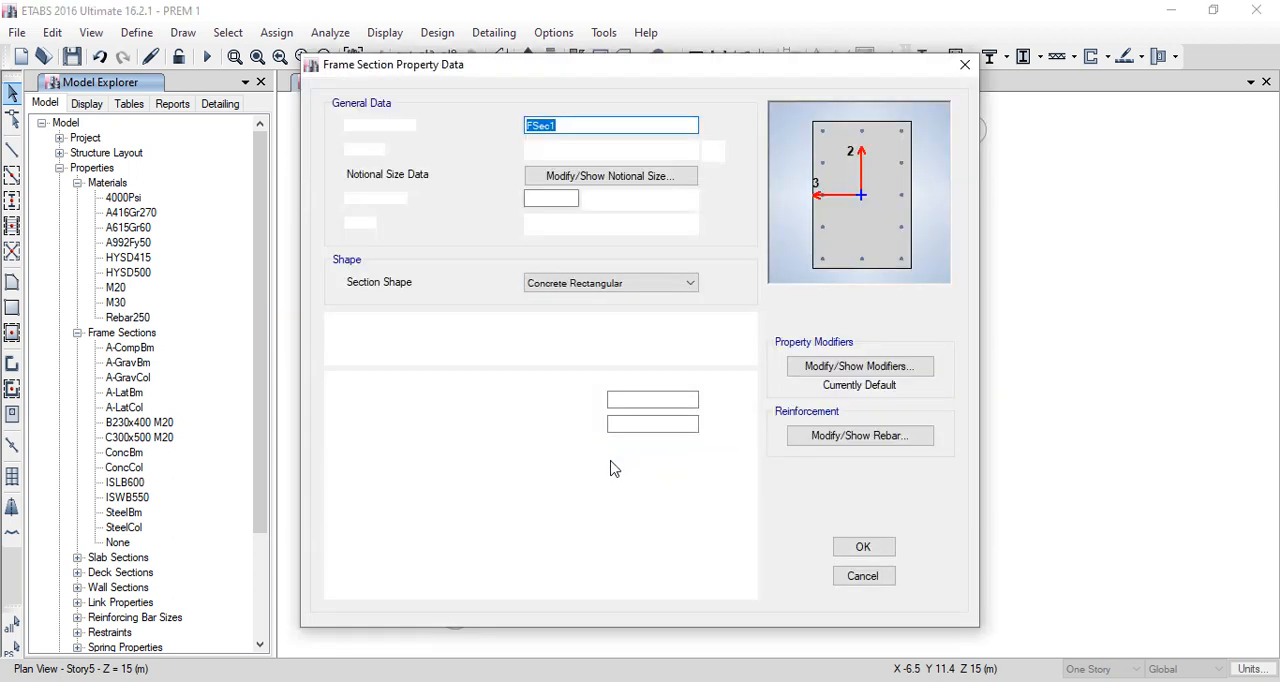
# - Name the frame section C 200X500M30 and assign M30 as its material
pyautogui.click(590, 123)
pyautogui.press('BackSpace')
pyautogui.press('BackSpace')
pyautogui.press('BackSpace')
pyautogui.press('BackSpace')
pyautogui.press('BackSpace')
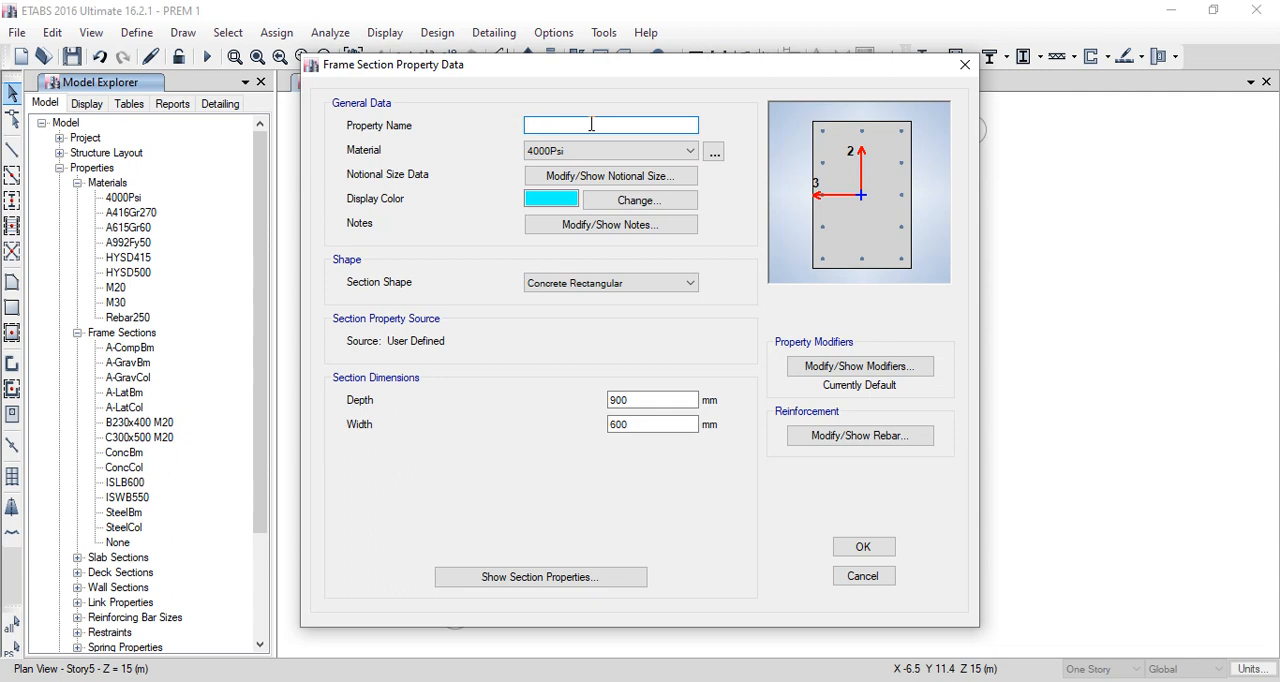
pyautogui.write('C 200X500')
pyautogui.write('M30')
pyautogui.click(627, 150)
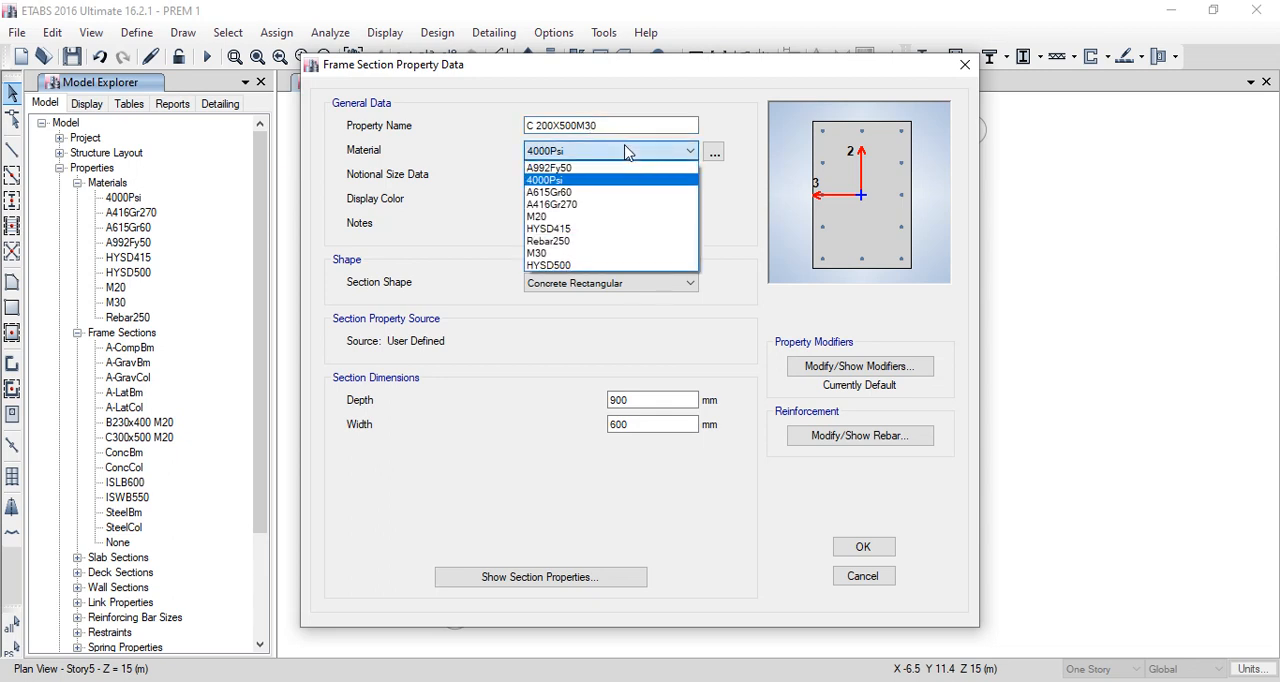
pyautogui.click(552, 254)
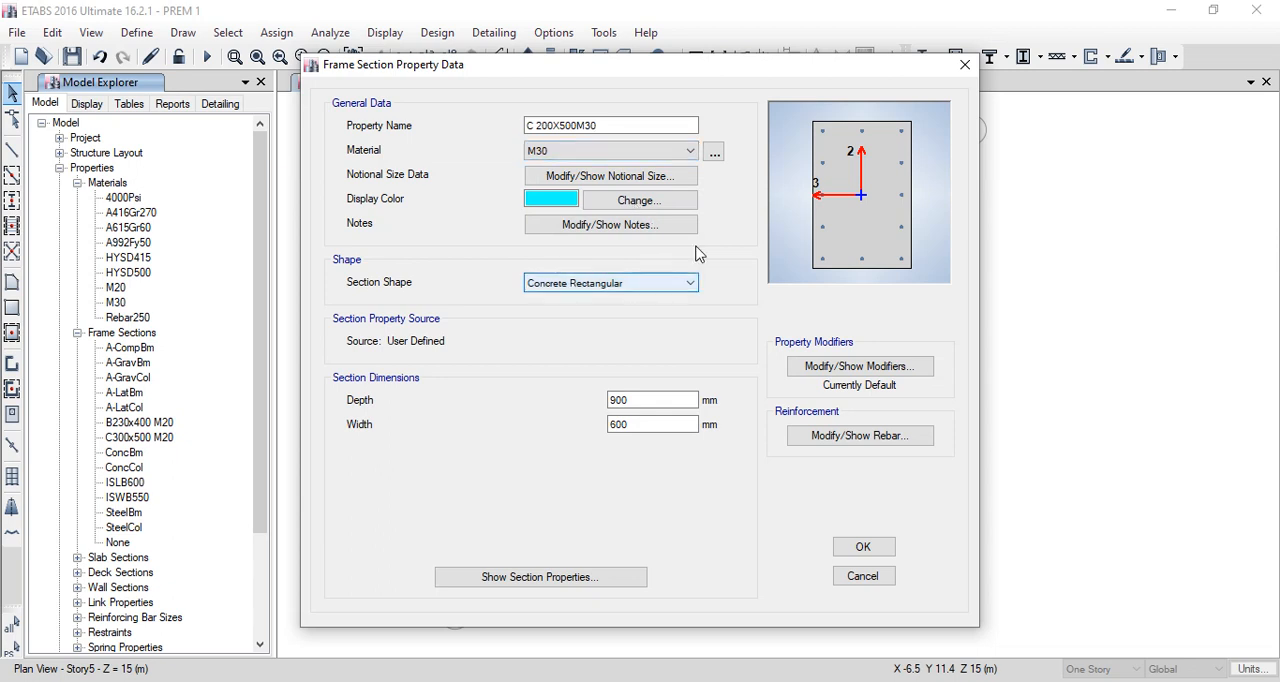
# - Set the column section's depth to 200 mm and width to 500 mm
pyautogui.click(636, 402)
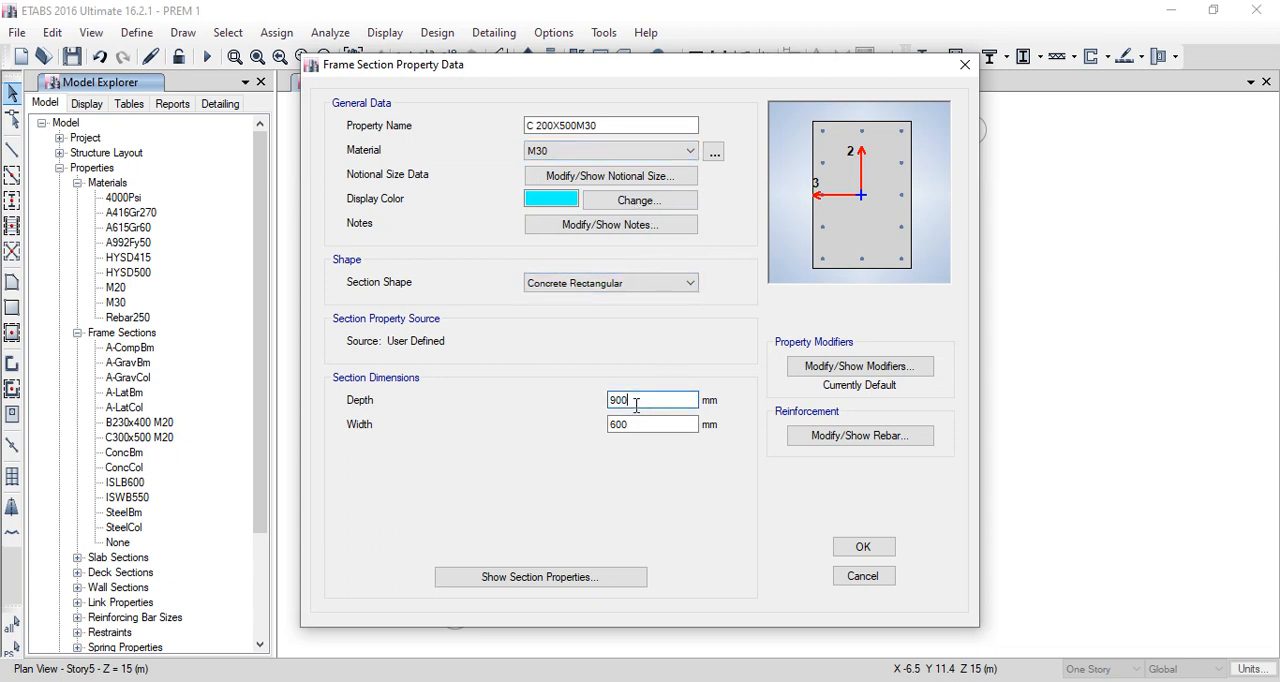
pyautogui.press('BackSpace')
pyautogui.press('BackSpace')
pyautogui.press('BackSpace')
pyautogui.write('200')
pyautogui.click(658, 423)
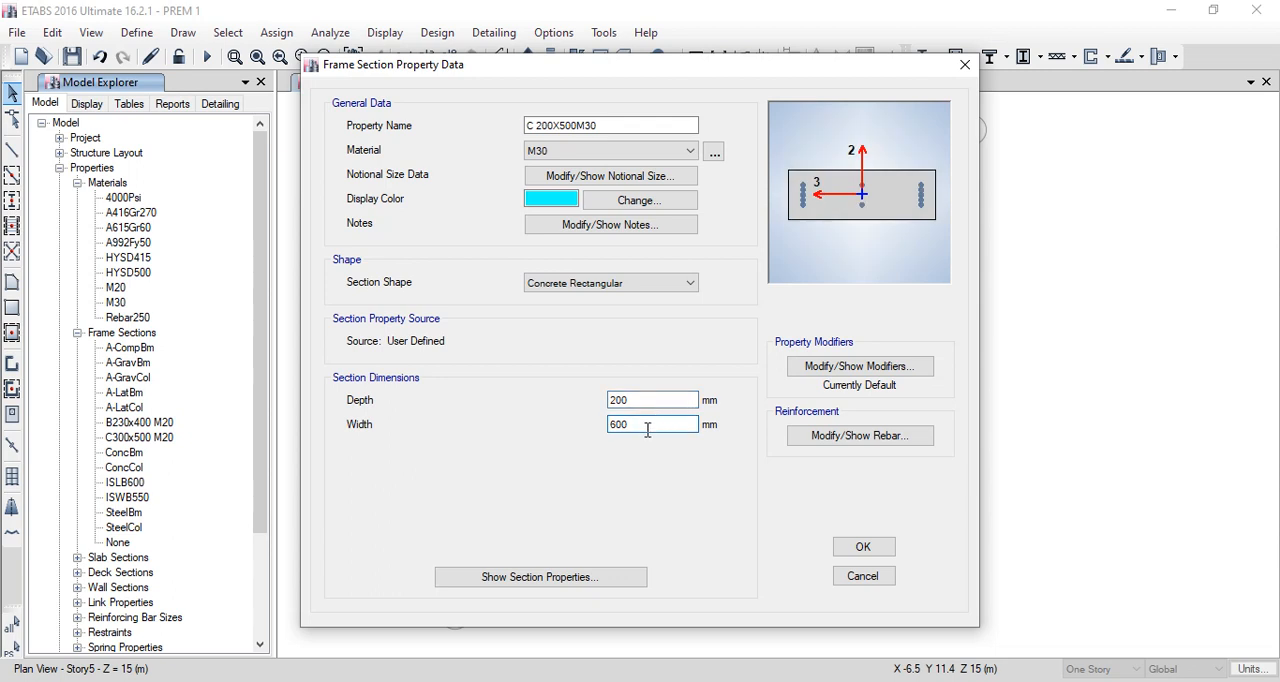
pyautogui.press('BackSpace')
pyautogui.press('BackSpace')
pyautogui.press('BackSpace')
pyautogui.write('500')
# - Assign HYSD500 to the column section's longitudinal bars and Rebar250 to its ties, and finish the section definition
pyautogui.click(845, 445)
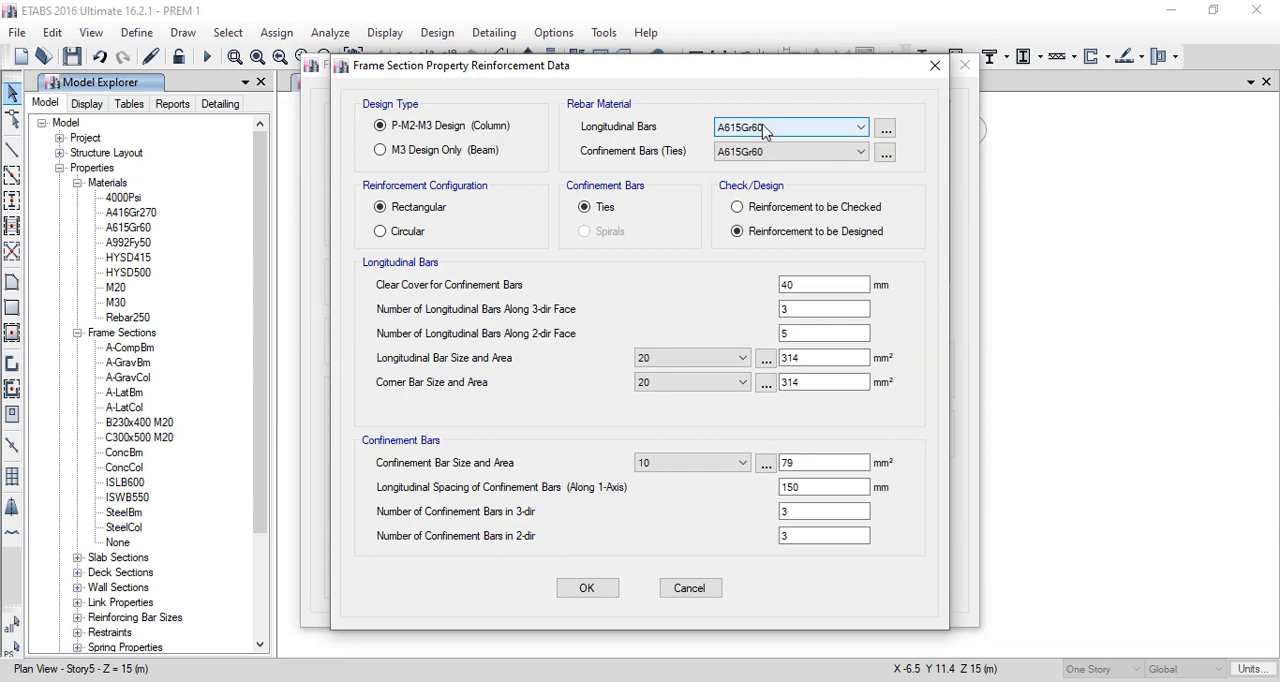
pyautogui.click(766, 128)
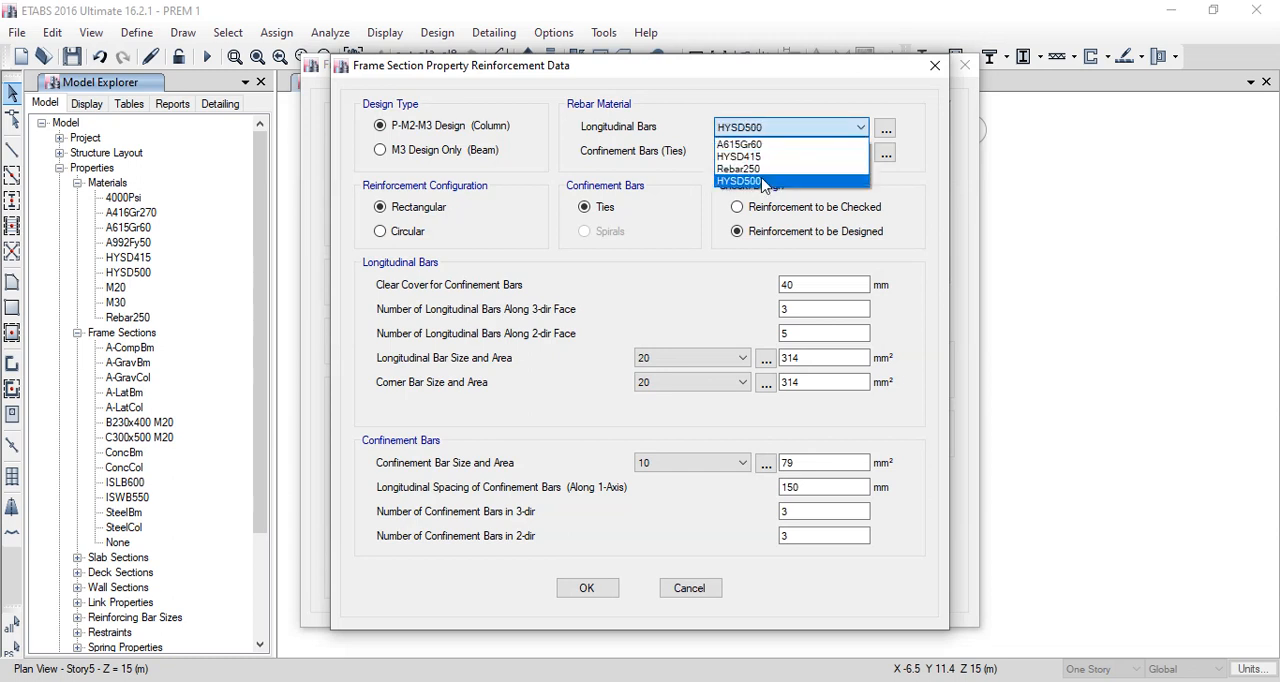
pyautogui.click(745, 181)
pyautogui.click(757, 151)
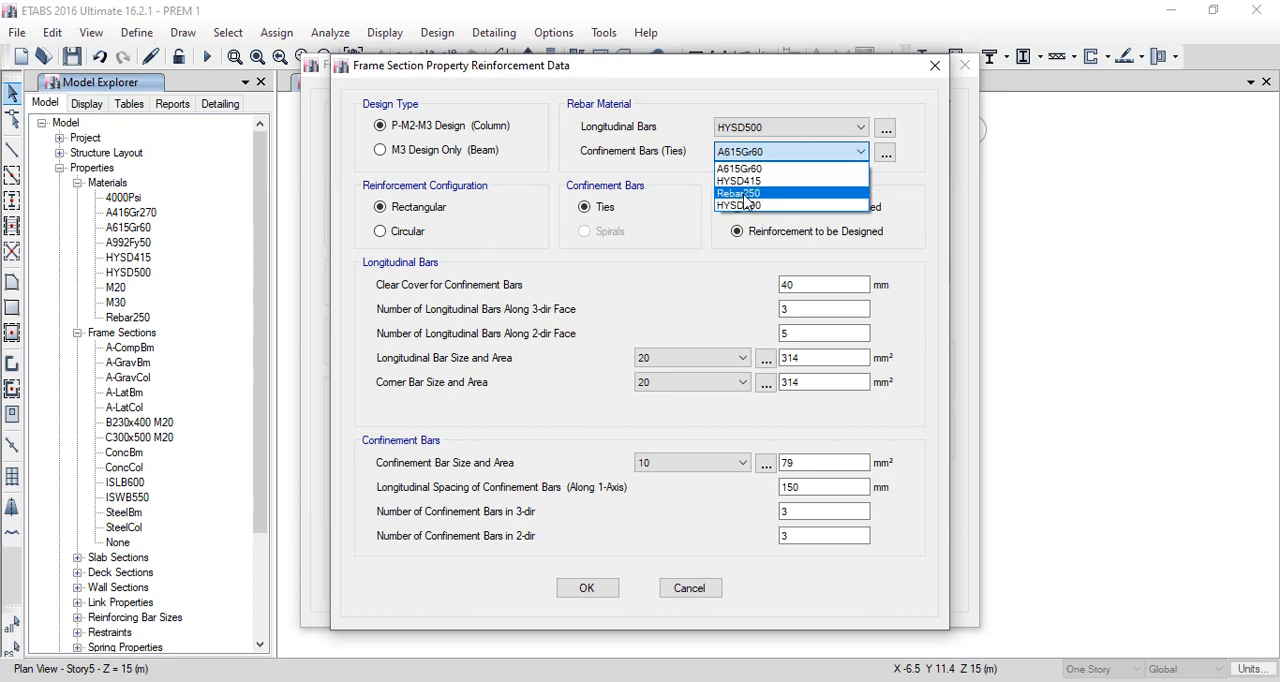
pyautogui.click(745, 193)
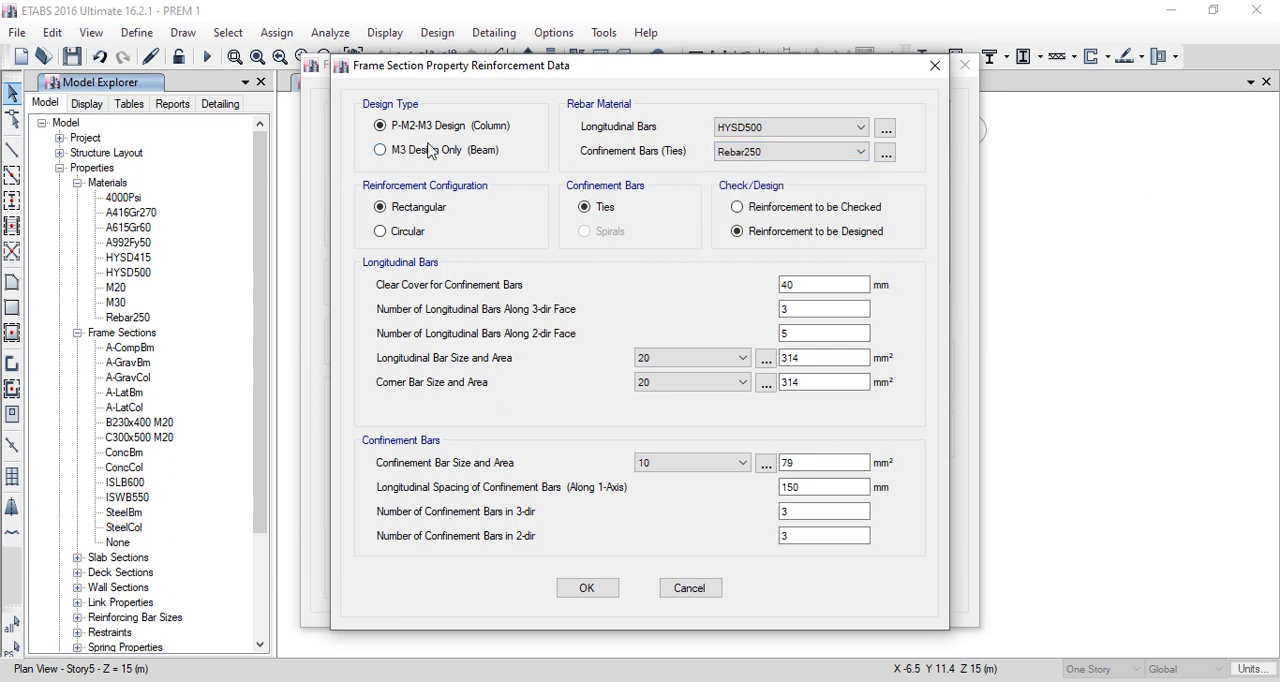
pyautogui.click(834, 334)
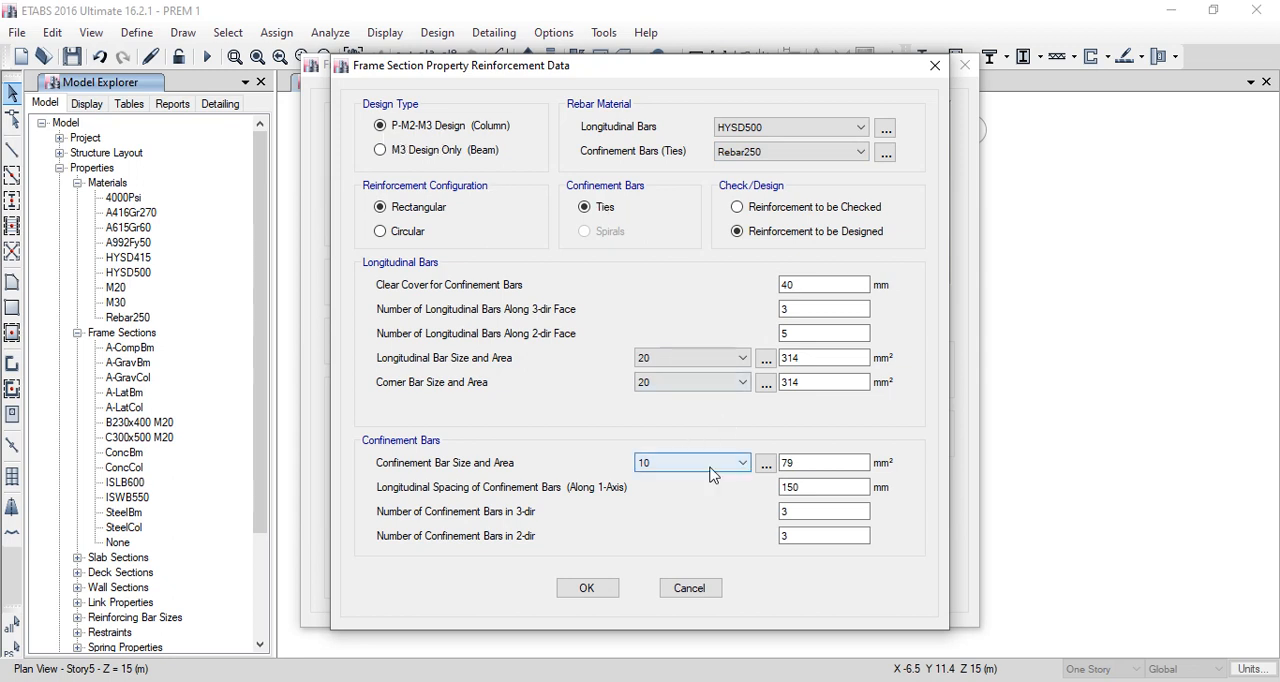
pyautogui.click(587, 590)
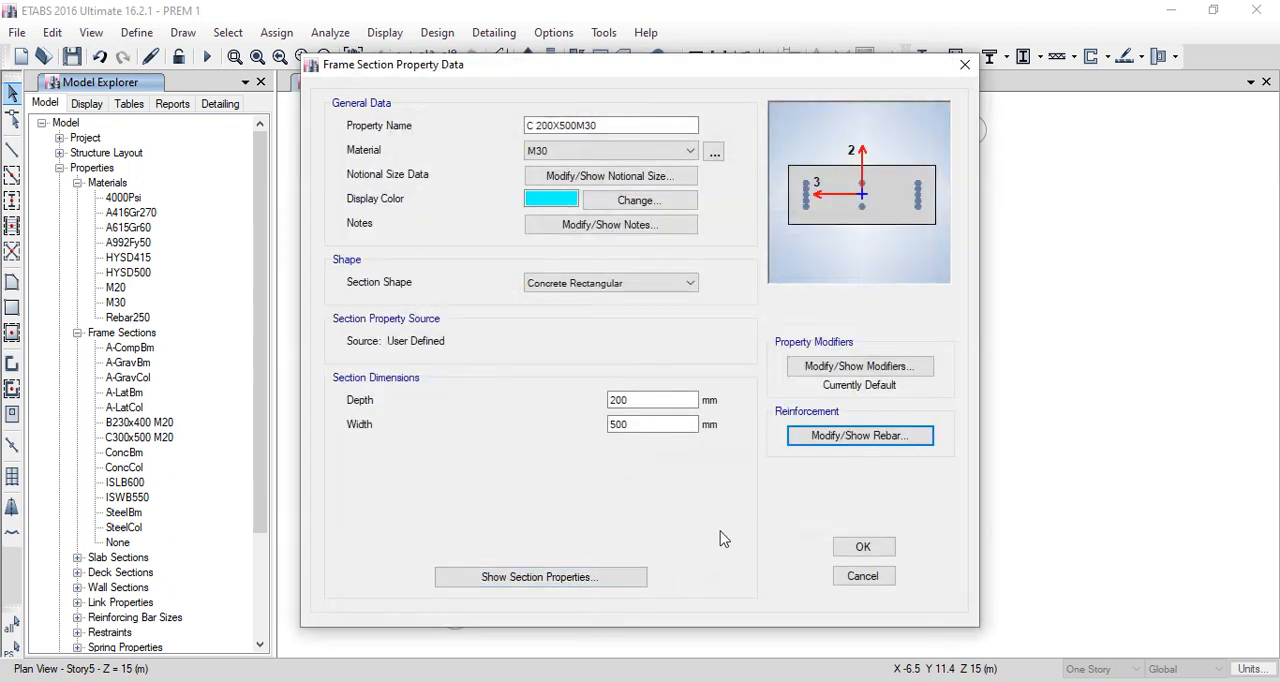
pyautogui.click(852, 546)
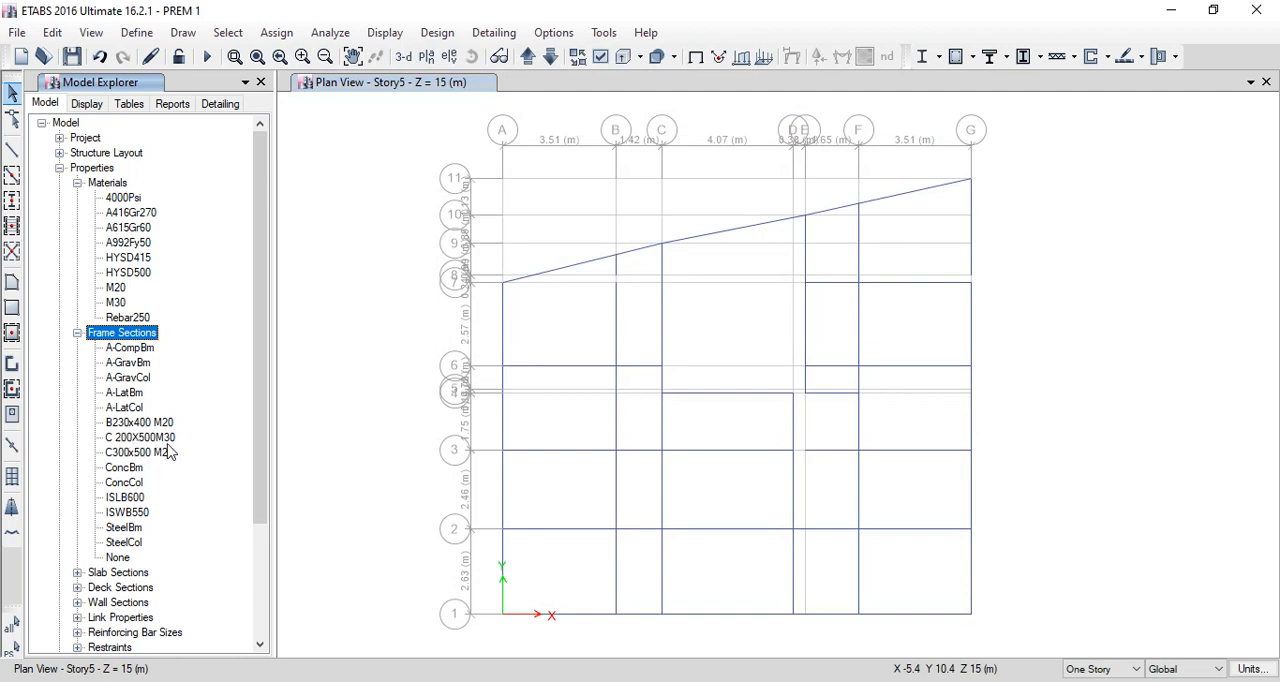
# - Start another new frame property under the model's frame sections with the concrete rectangular shape
pyautogui.rightClick(135, 334)
pyautogui.click(179, 350)
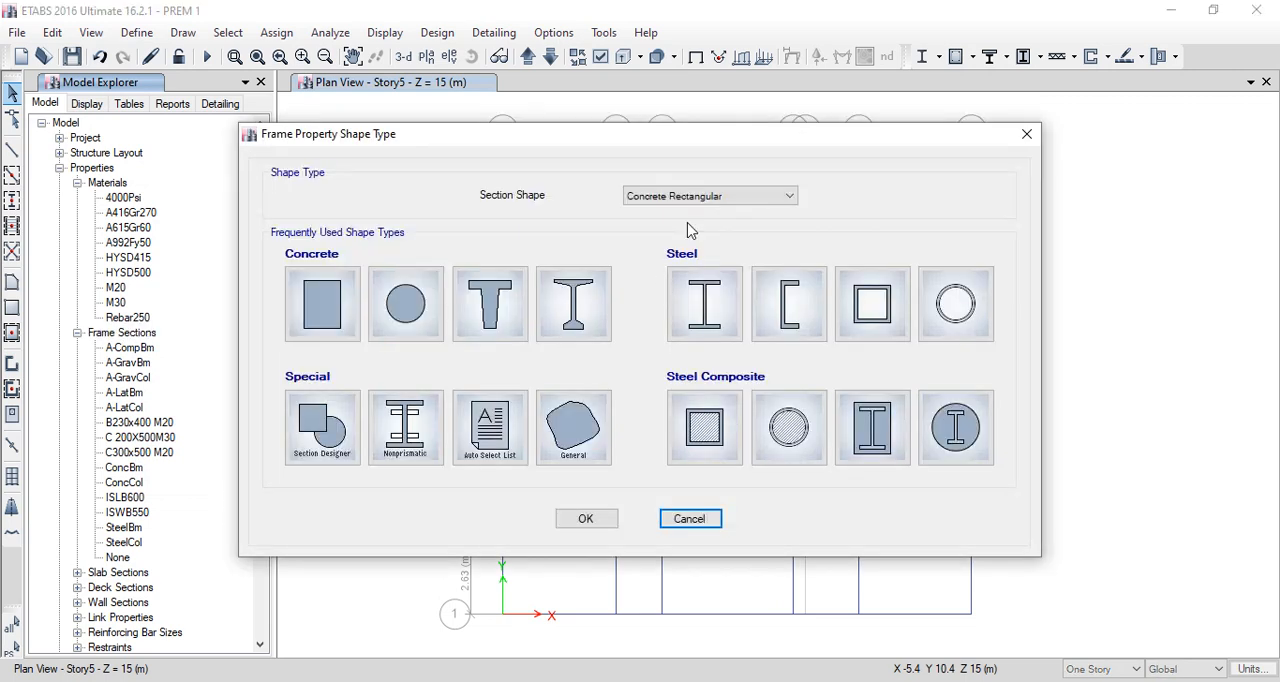
pyautogui.click(593, 519)
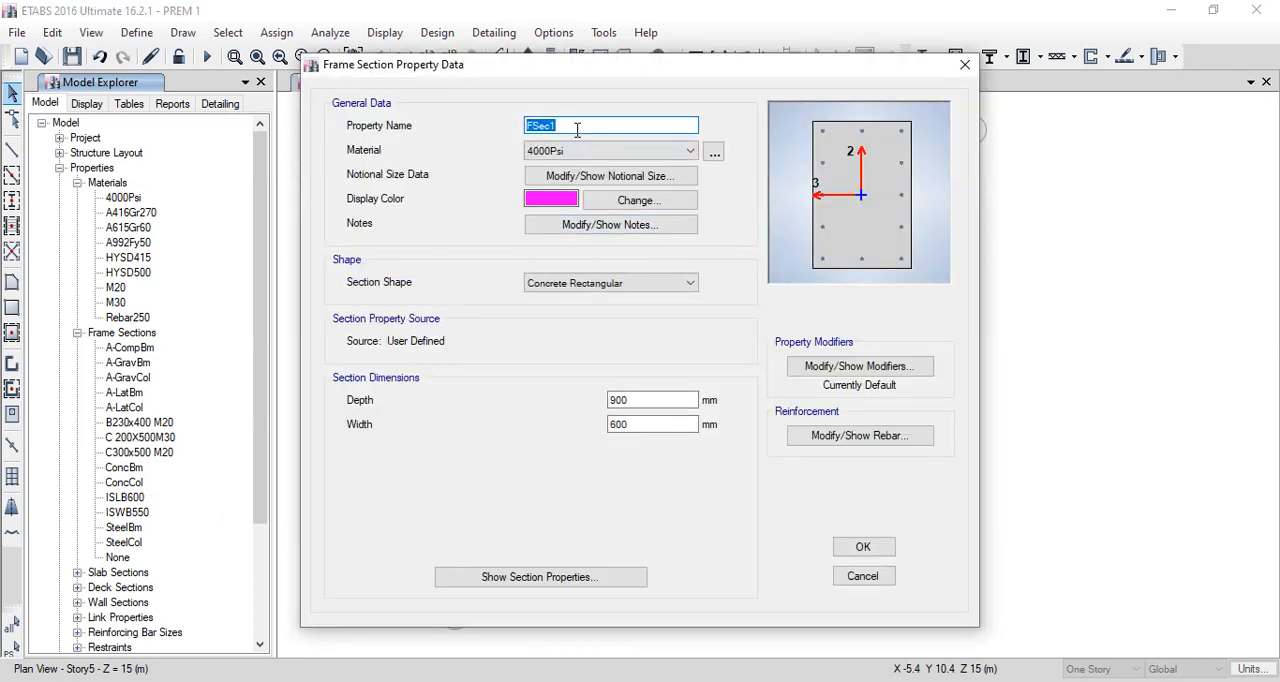
# - Name the new frame section B200X400M30 and assign M30 as its material
pyautogui.click(577, 130)
pyautogui.press('BackSpace')
pyautogui.press('BackSpace')
pyautogui.press('BackSpace')
pyautogui.press('BackSpace')
pyautogui.press('BackSpace')
pyautogui.write('B200X400M30')
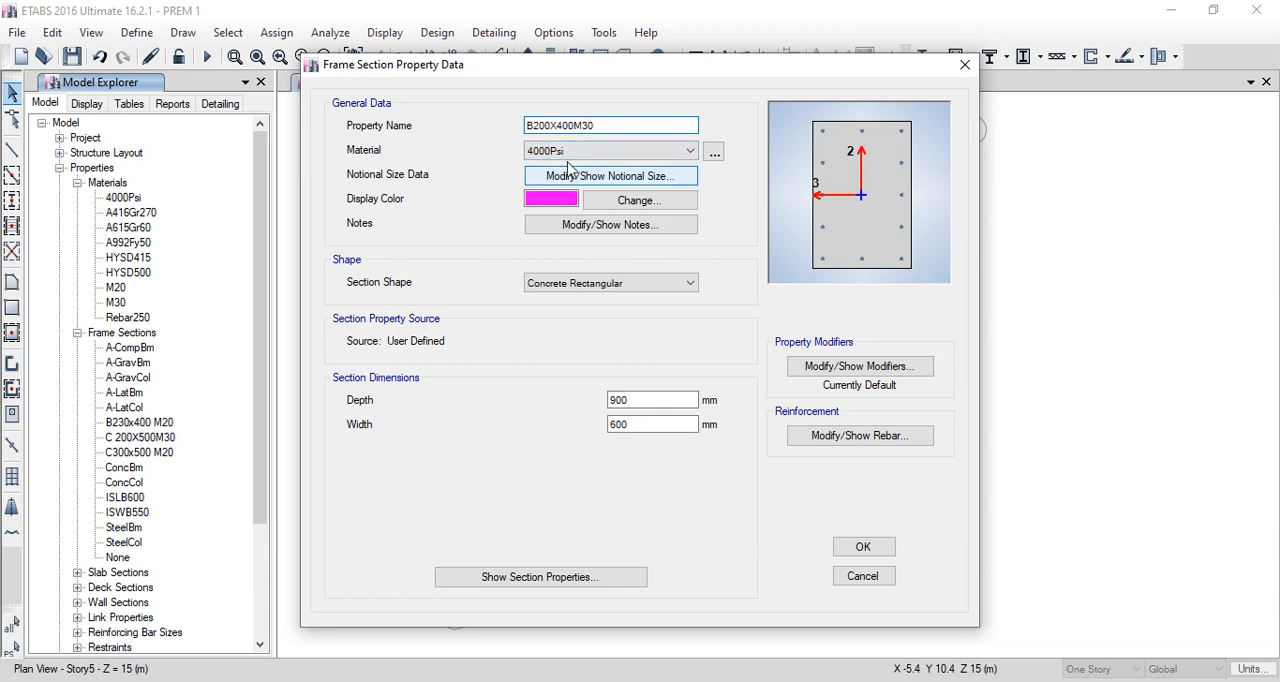
pyautogui.click(560, 163)
pyautogui.click(556, 254)
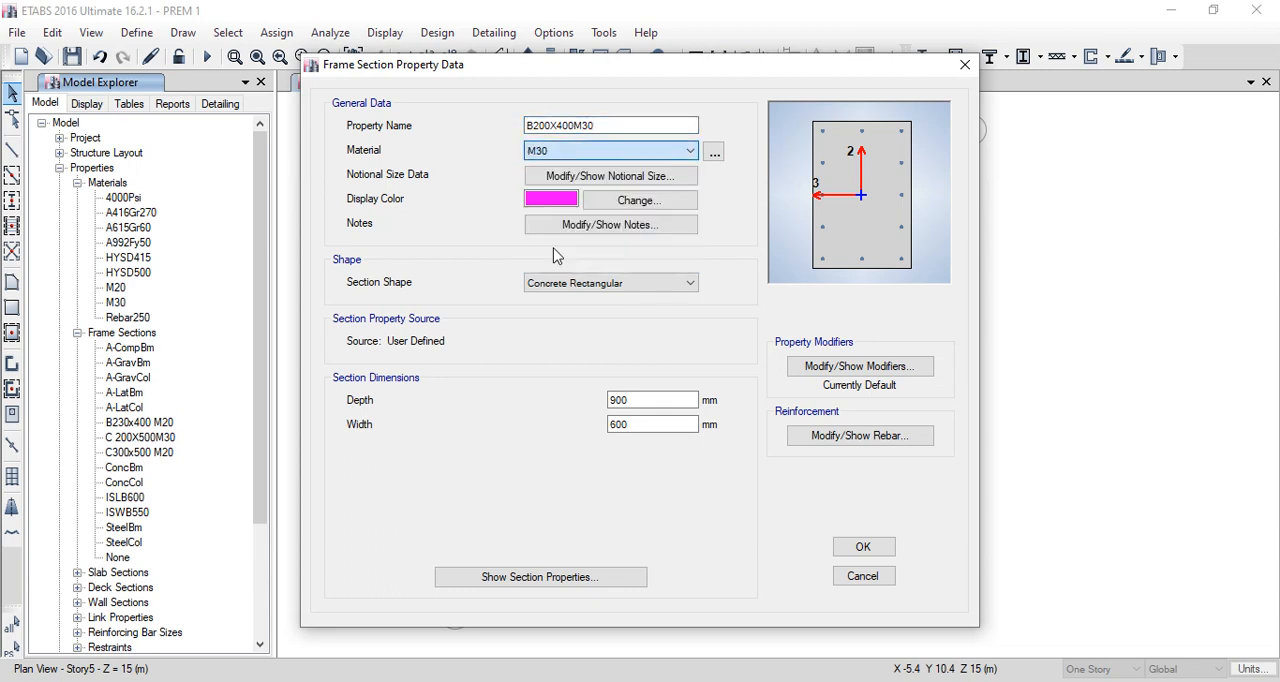
# - Set the beam section's depth to 200 mm and its width to 400 mm
pyautogui.click(645, 400)
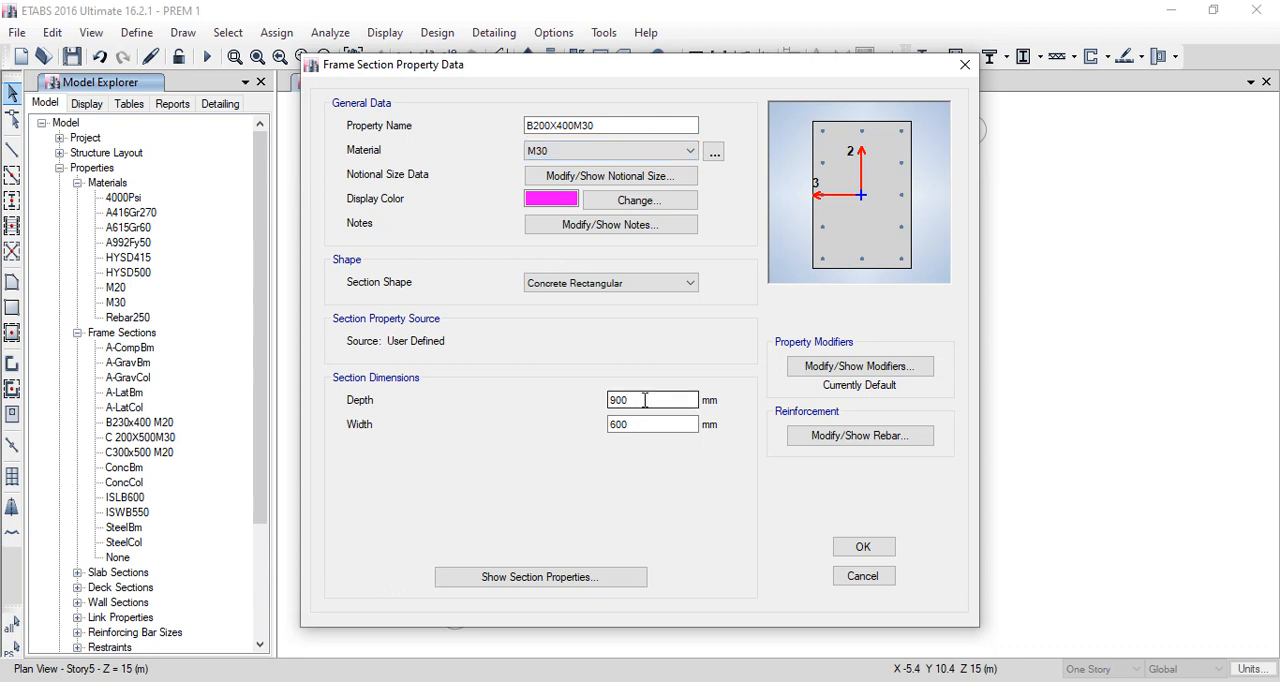
pyautogui.press('BackSpace')
pyautogui.press('BackSpace')
pyautogui.press('BackSpace')
pyautogui.write('200')
pyautogui.click(625, 424)
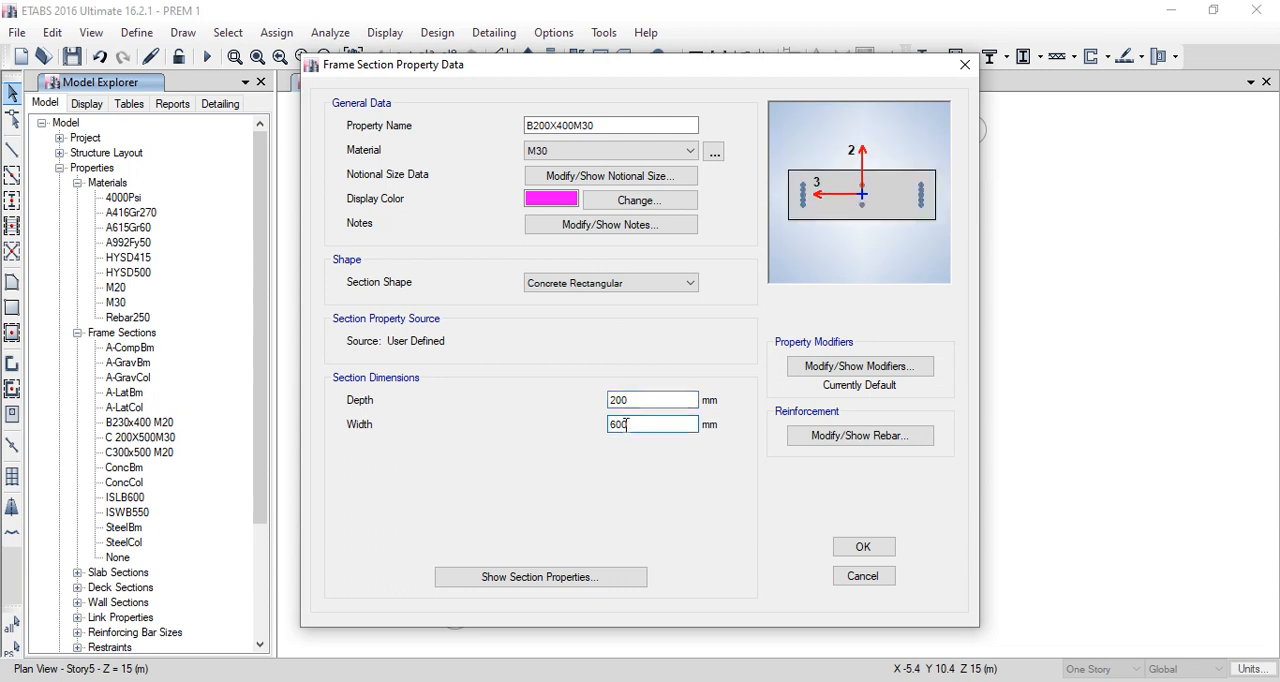
pyautogui.press('BackSpace')
pyautogui.press('BackSpace')
pyautogui.write('400')
# - Set the section's reinforcement to M3 Design Only (Beam) with HYSD500 longitudinal bars and Rebar250 ties, and finish the beam section
pyautogui.click(867, 436)
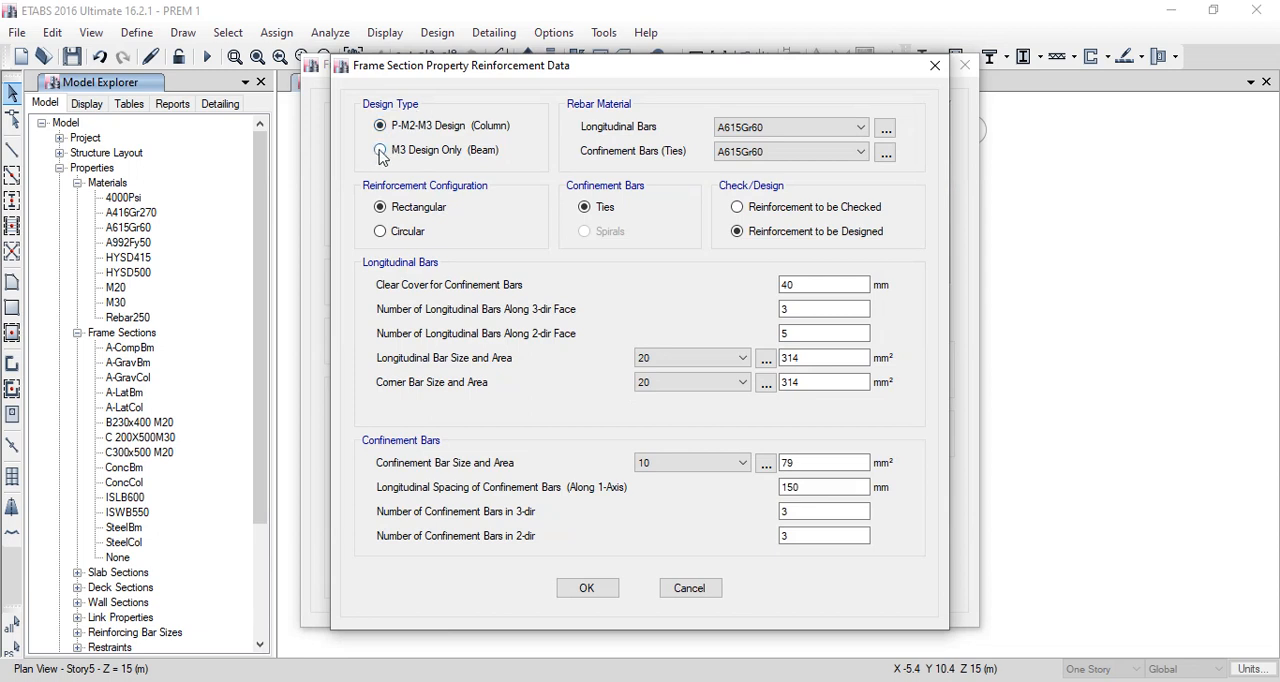
pyautogui.click(382, 155)
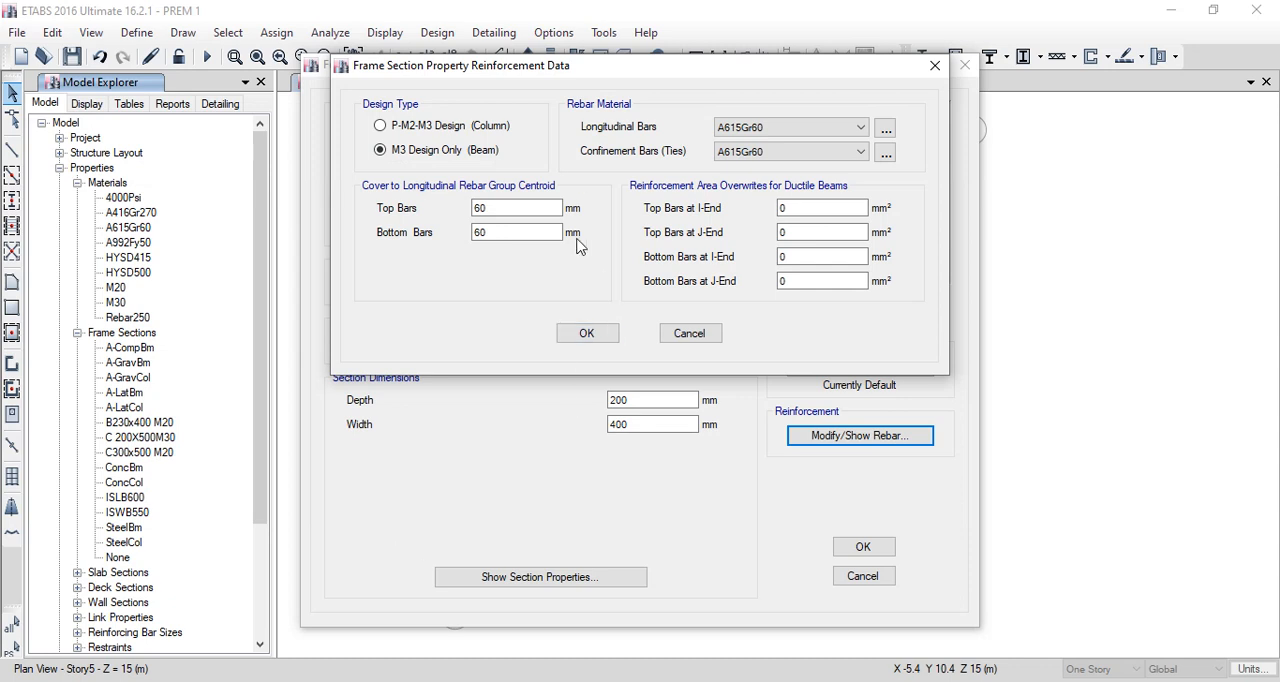
pyautogui.click(789, 128)
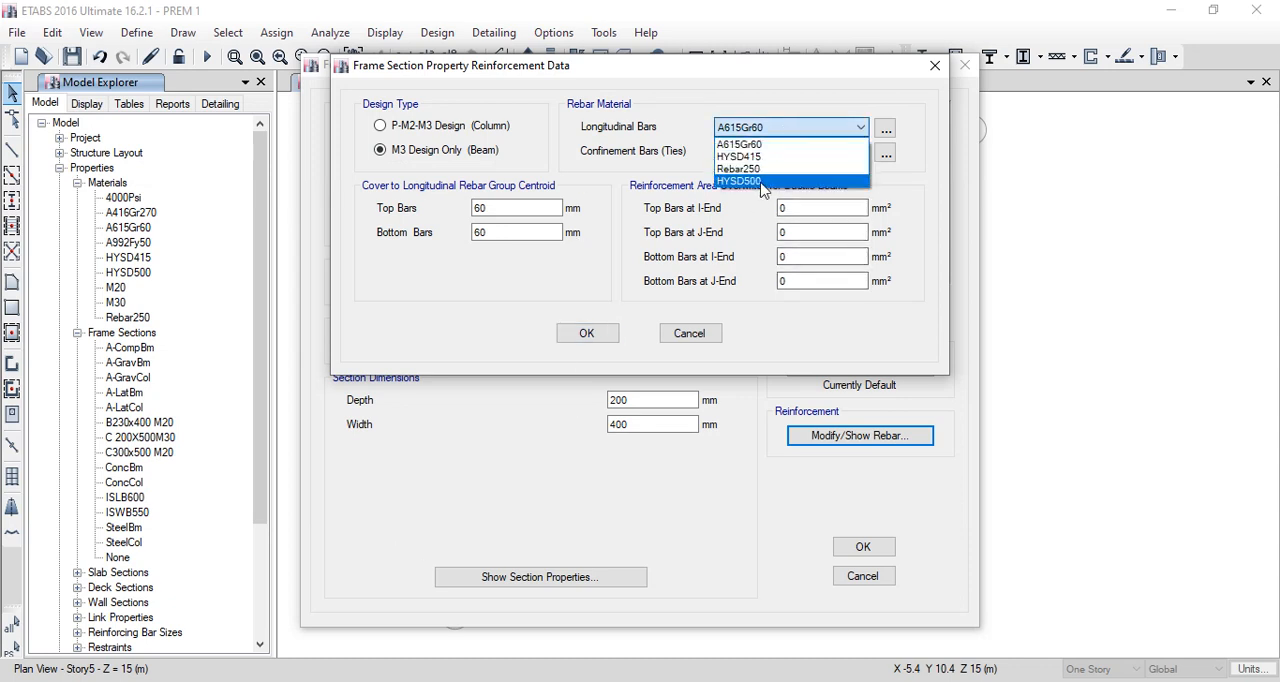
pyautogui.click(760, 181)
pyautogui.click(781, 153)
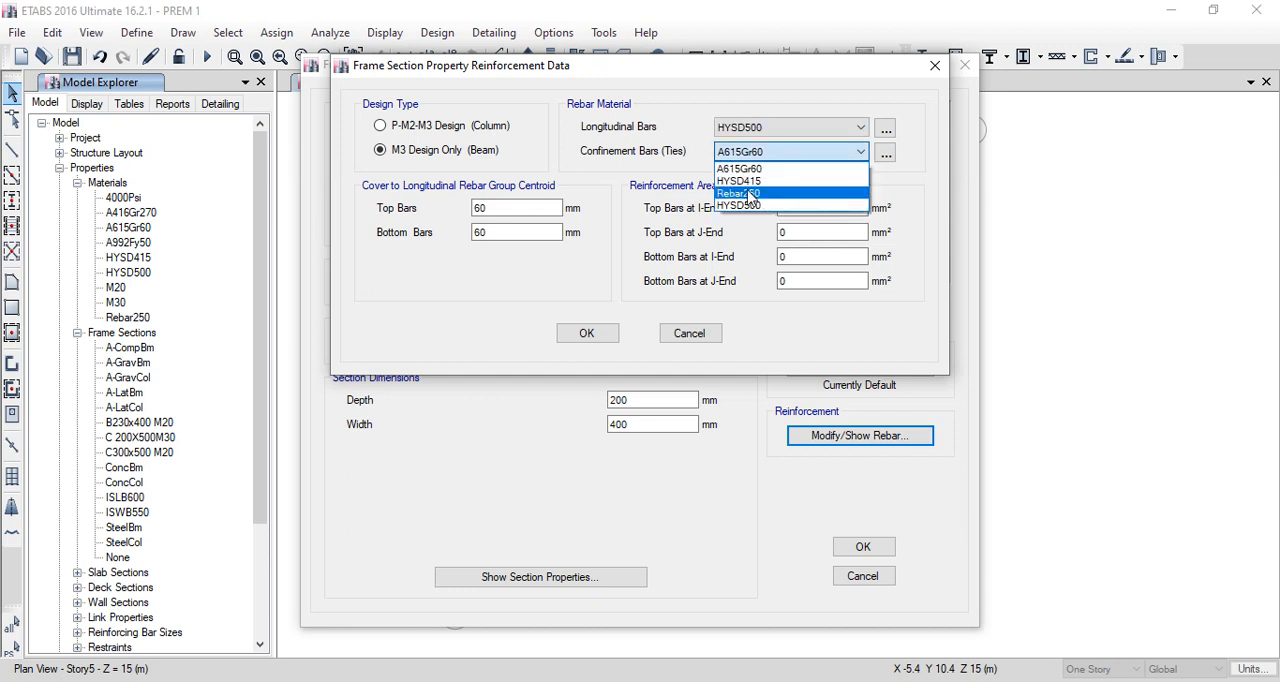
pyautogui.click(750, 194)
pyautogui.click(586, 333)
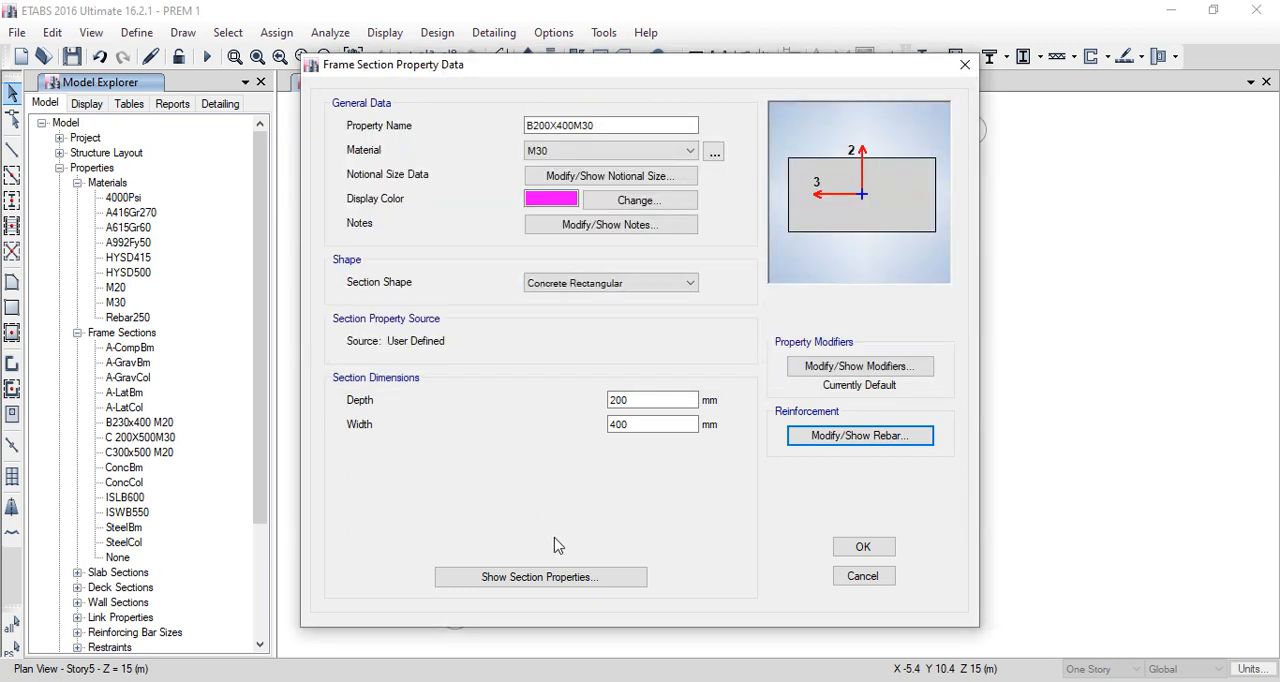
pyautogui.click(862, 546)
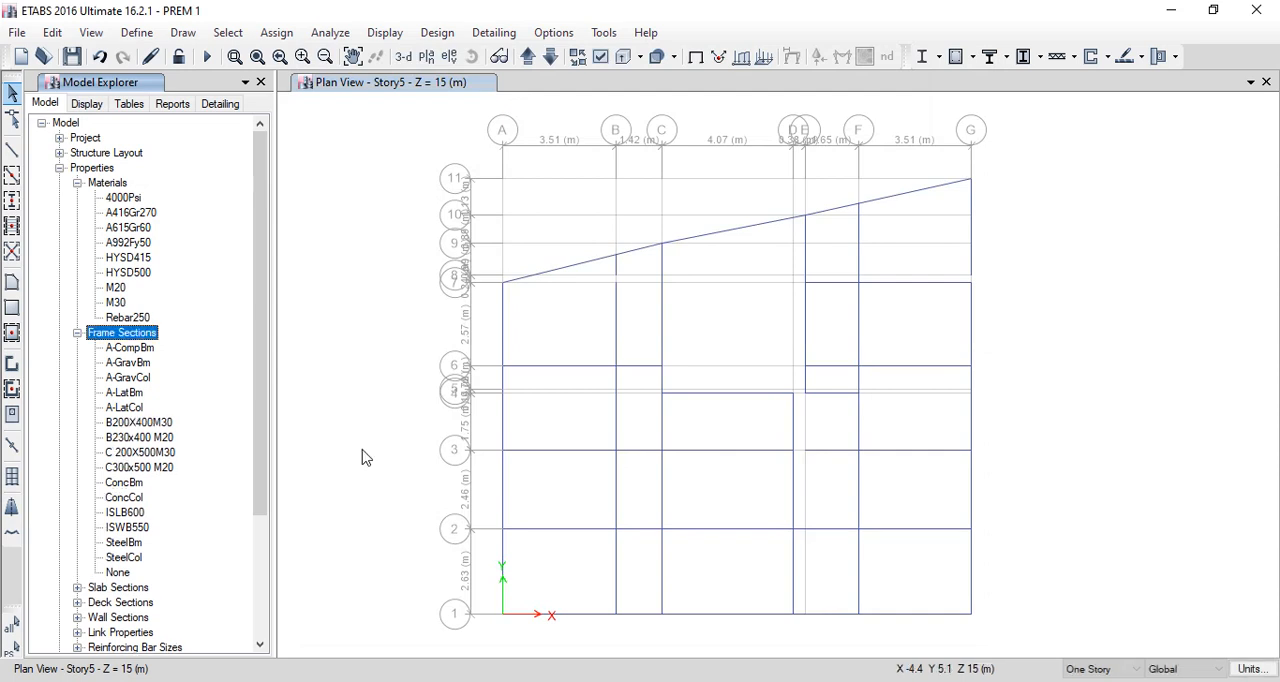